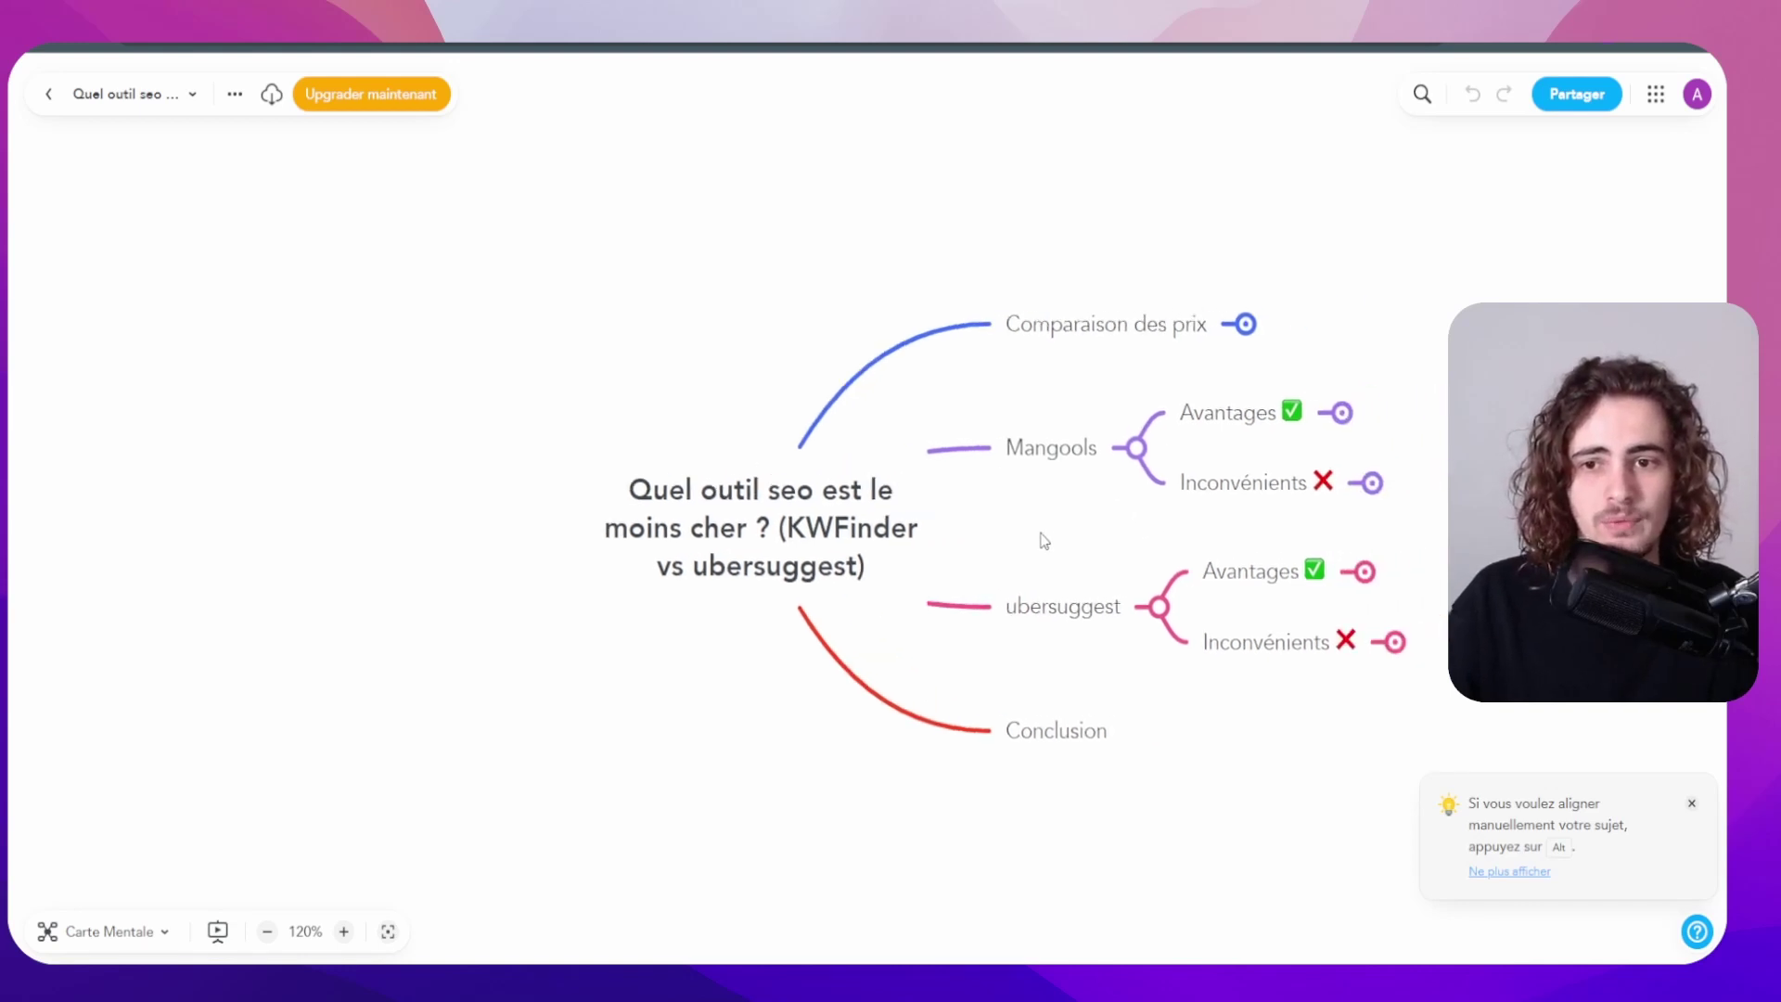
Step: Expand the Comparaison des prix branch, its "5 Offres Disponibles chez Mangools" topic and the Gratuit offer
click(936, 391)
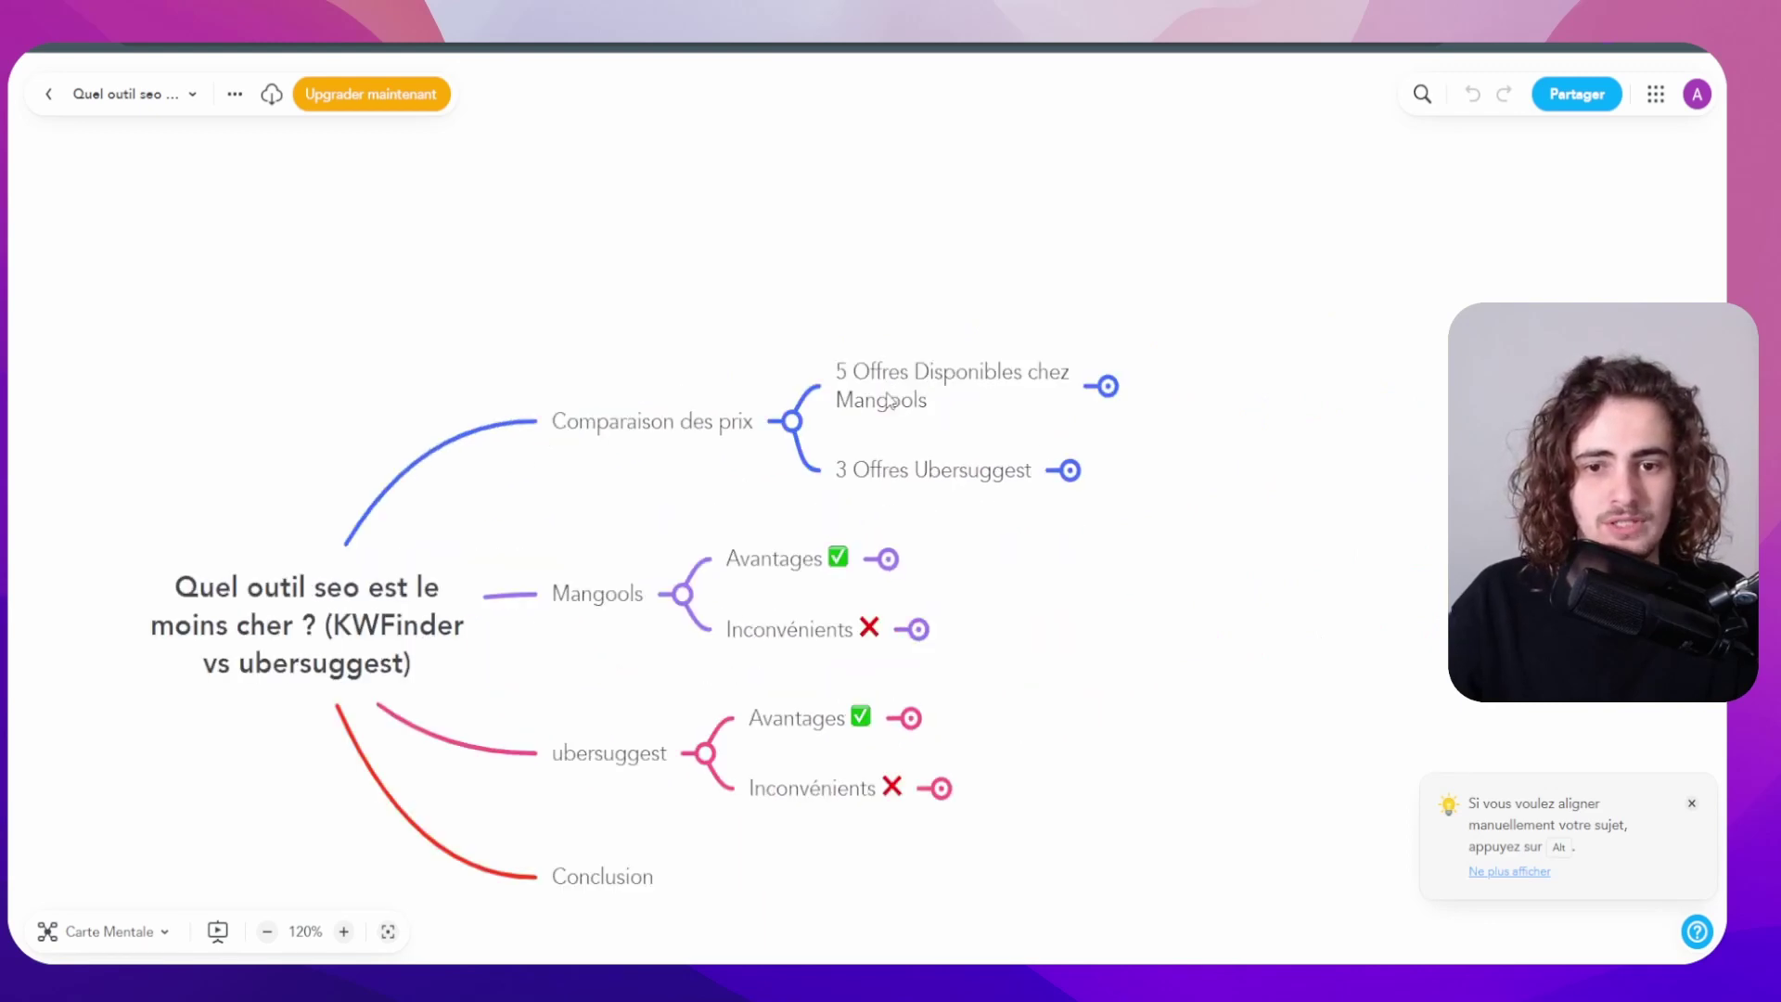
click(1107, 386)
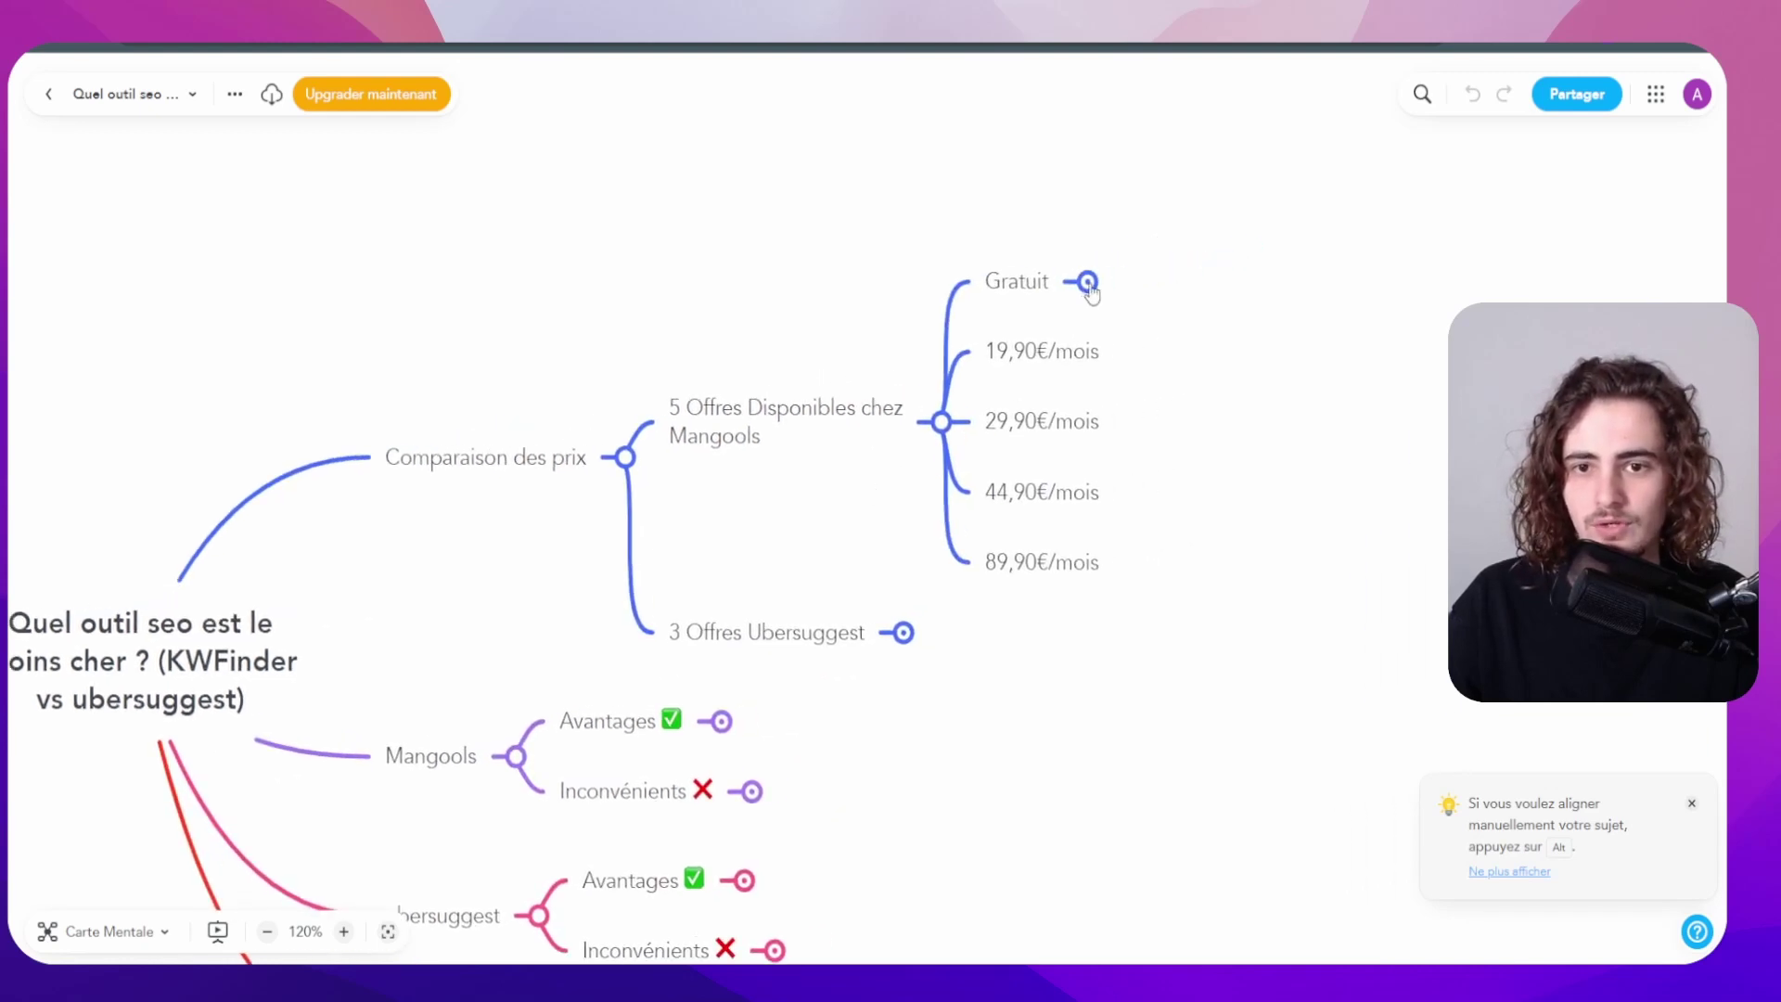
click(1097, 280)
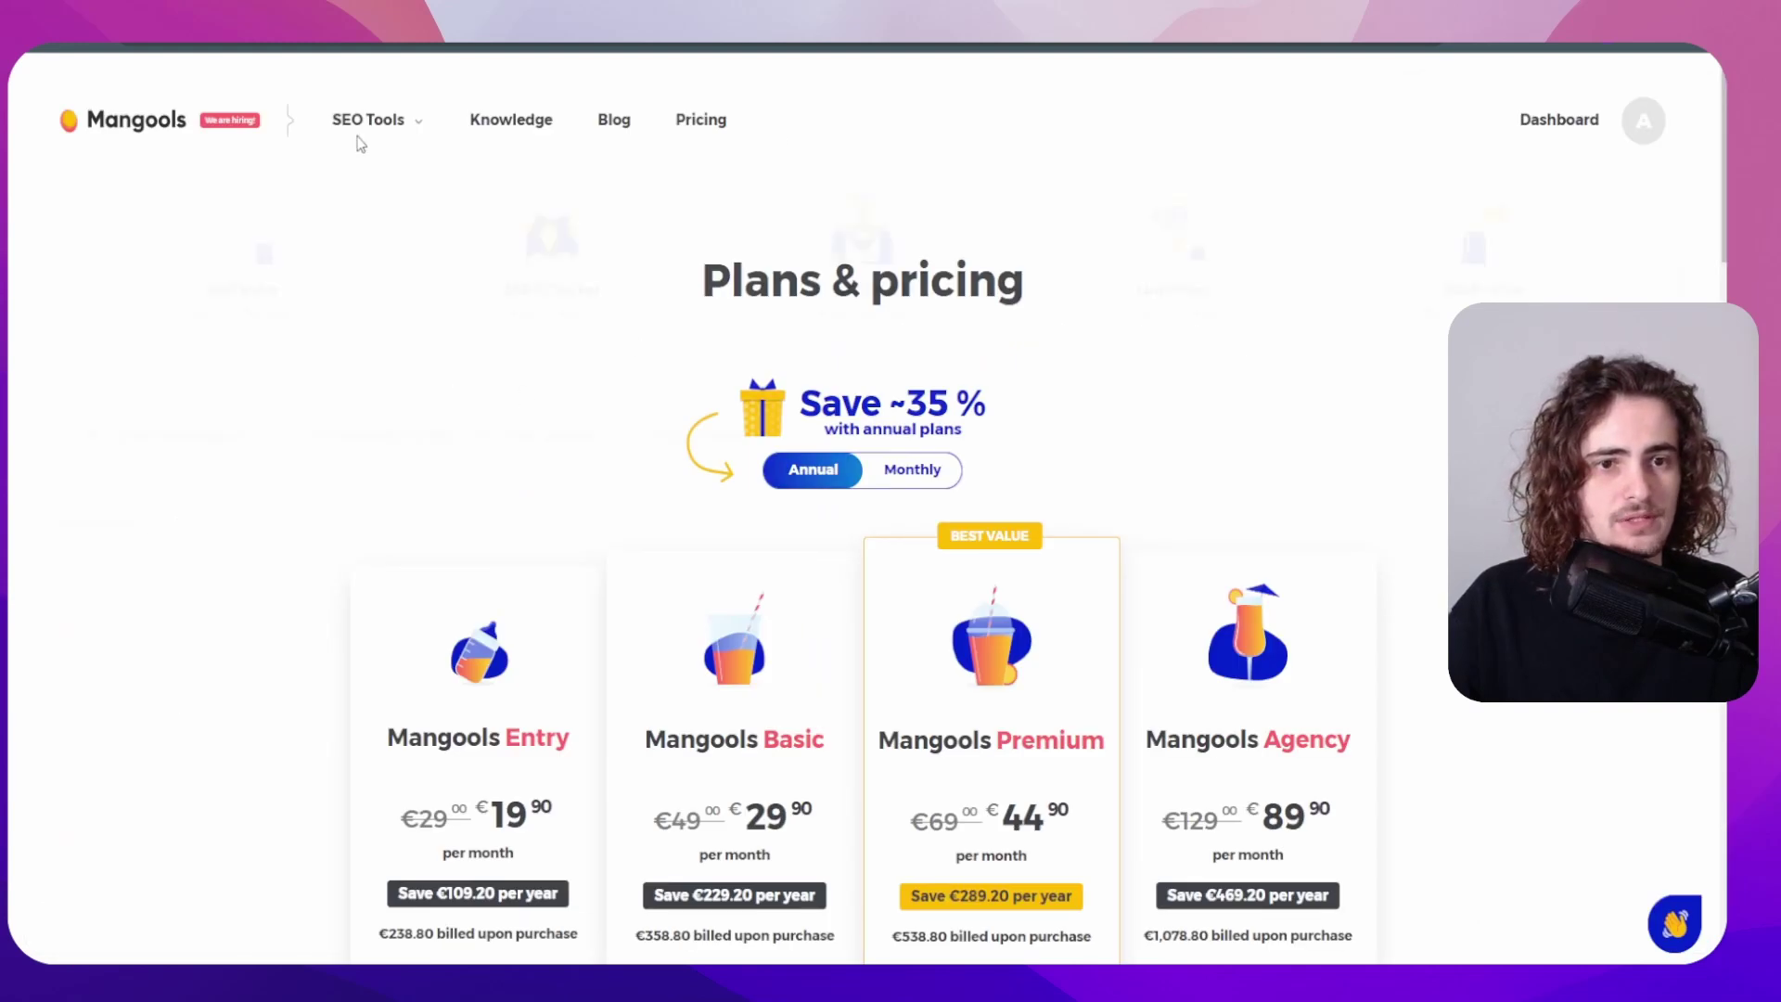
Step: On the Mangools pricing page, view the list of SEO tools and compare the limits of the annual plans
mouse_move(363, 134)
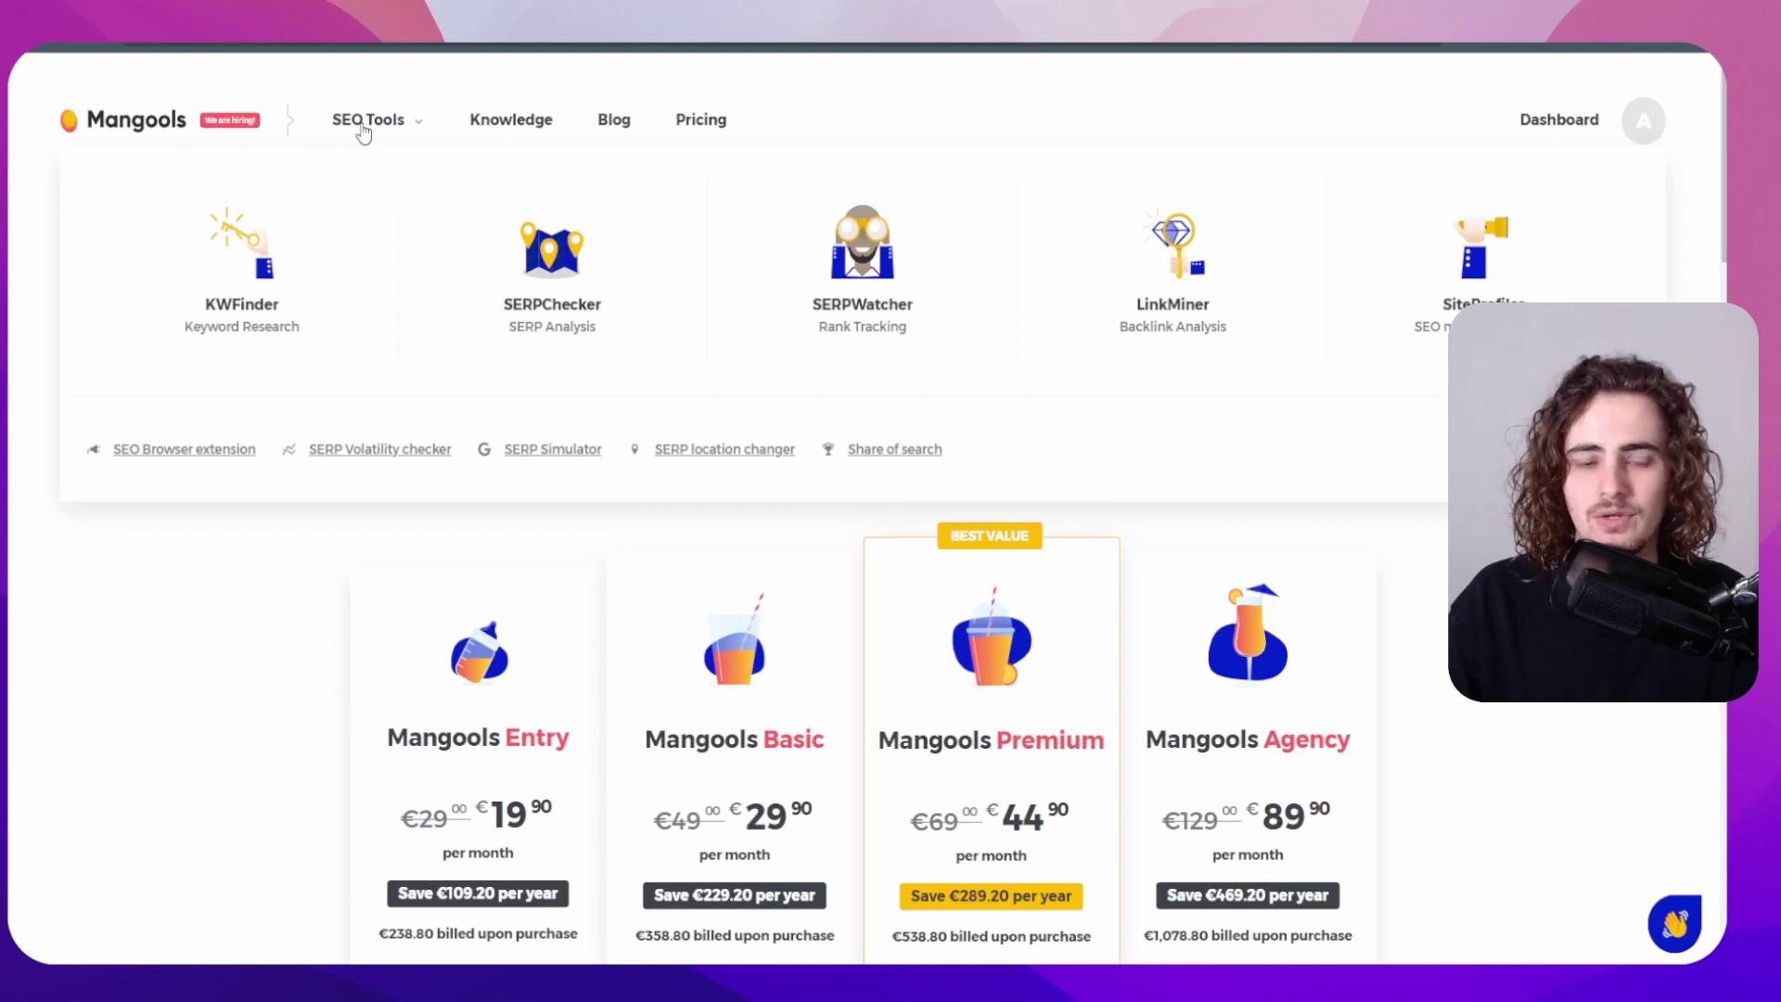
scroll(325, 588, down, 3)
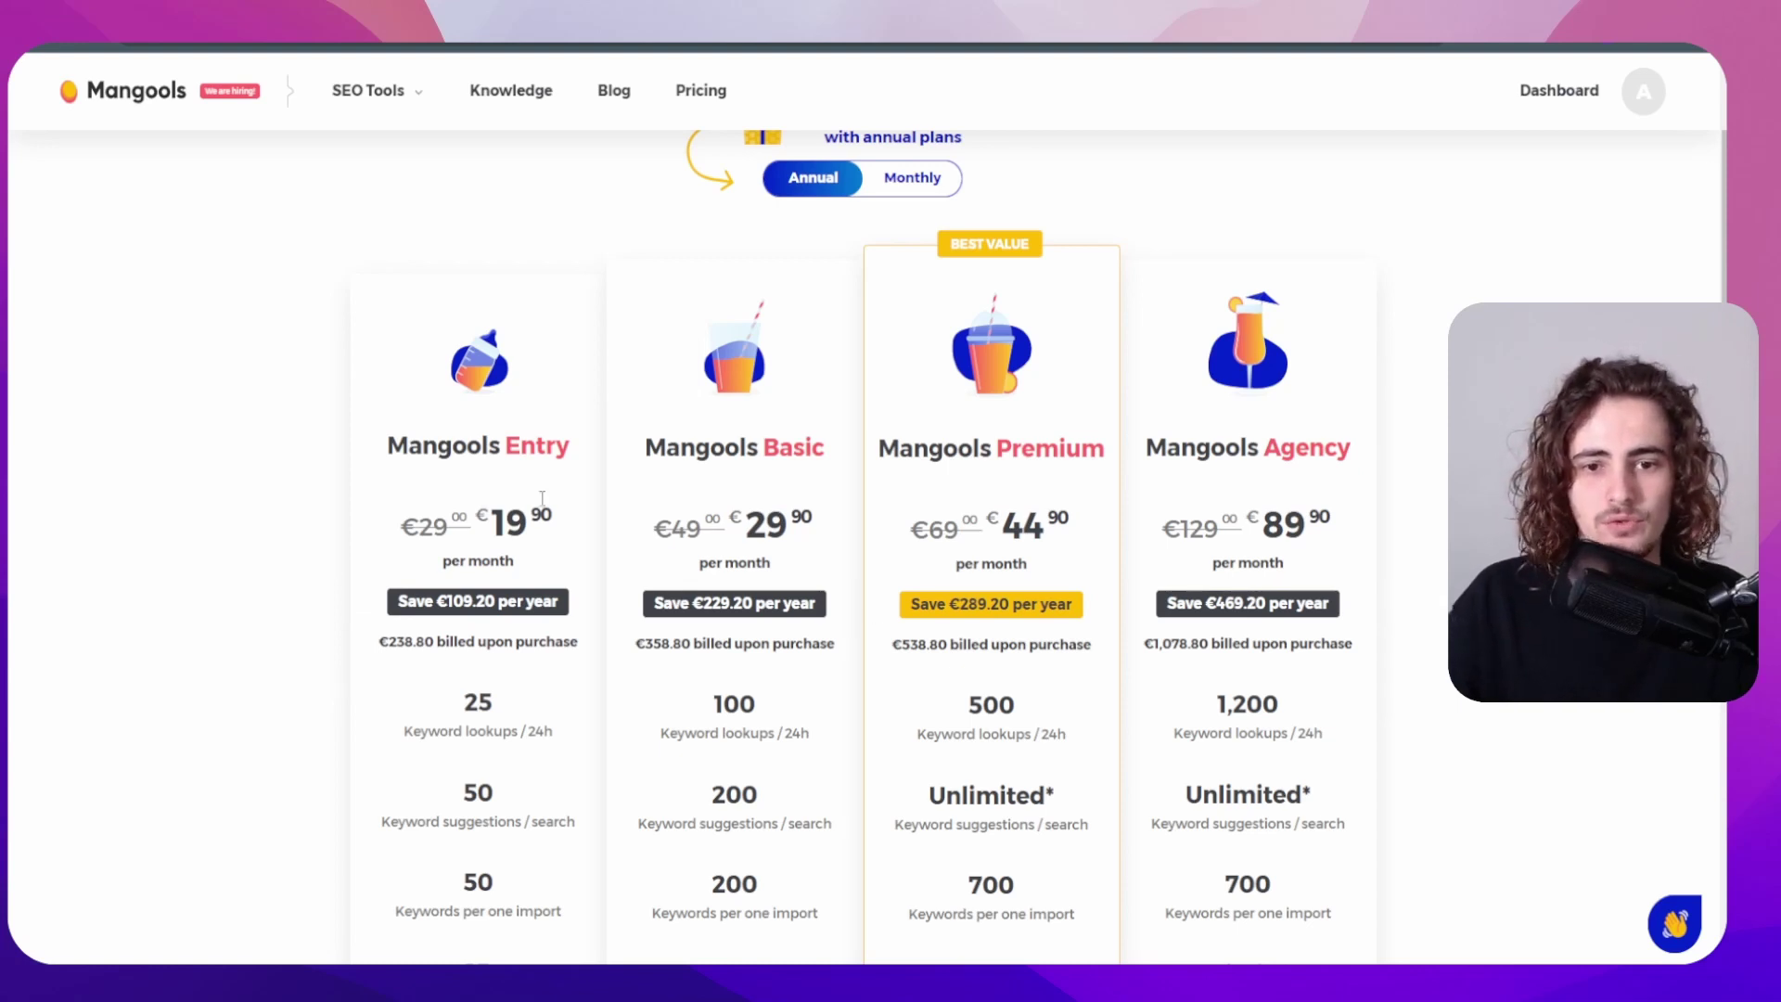
scroll(806, 546, down, 3)
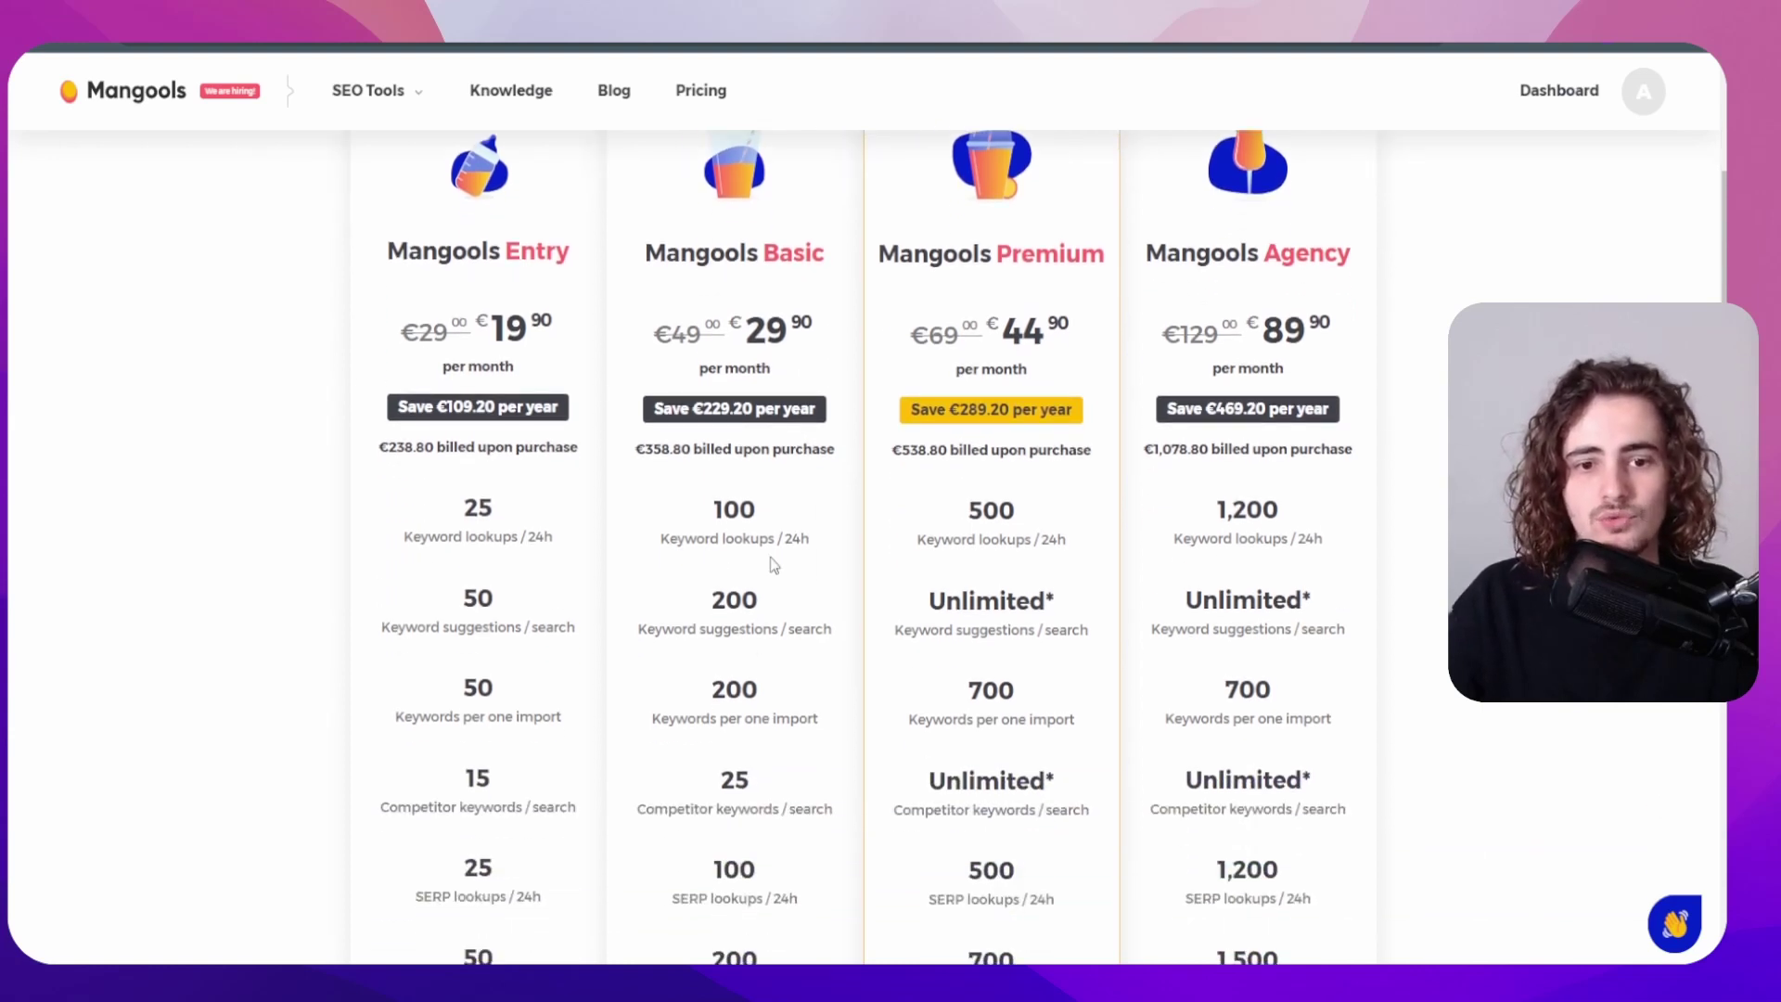
scroll(770, 557, down, 4)
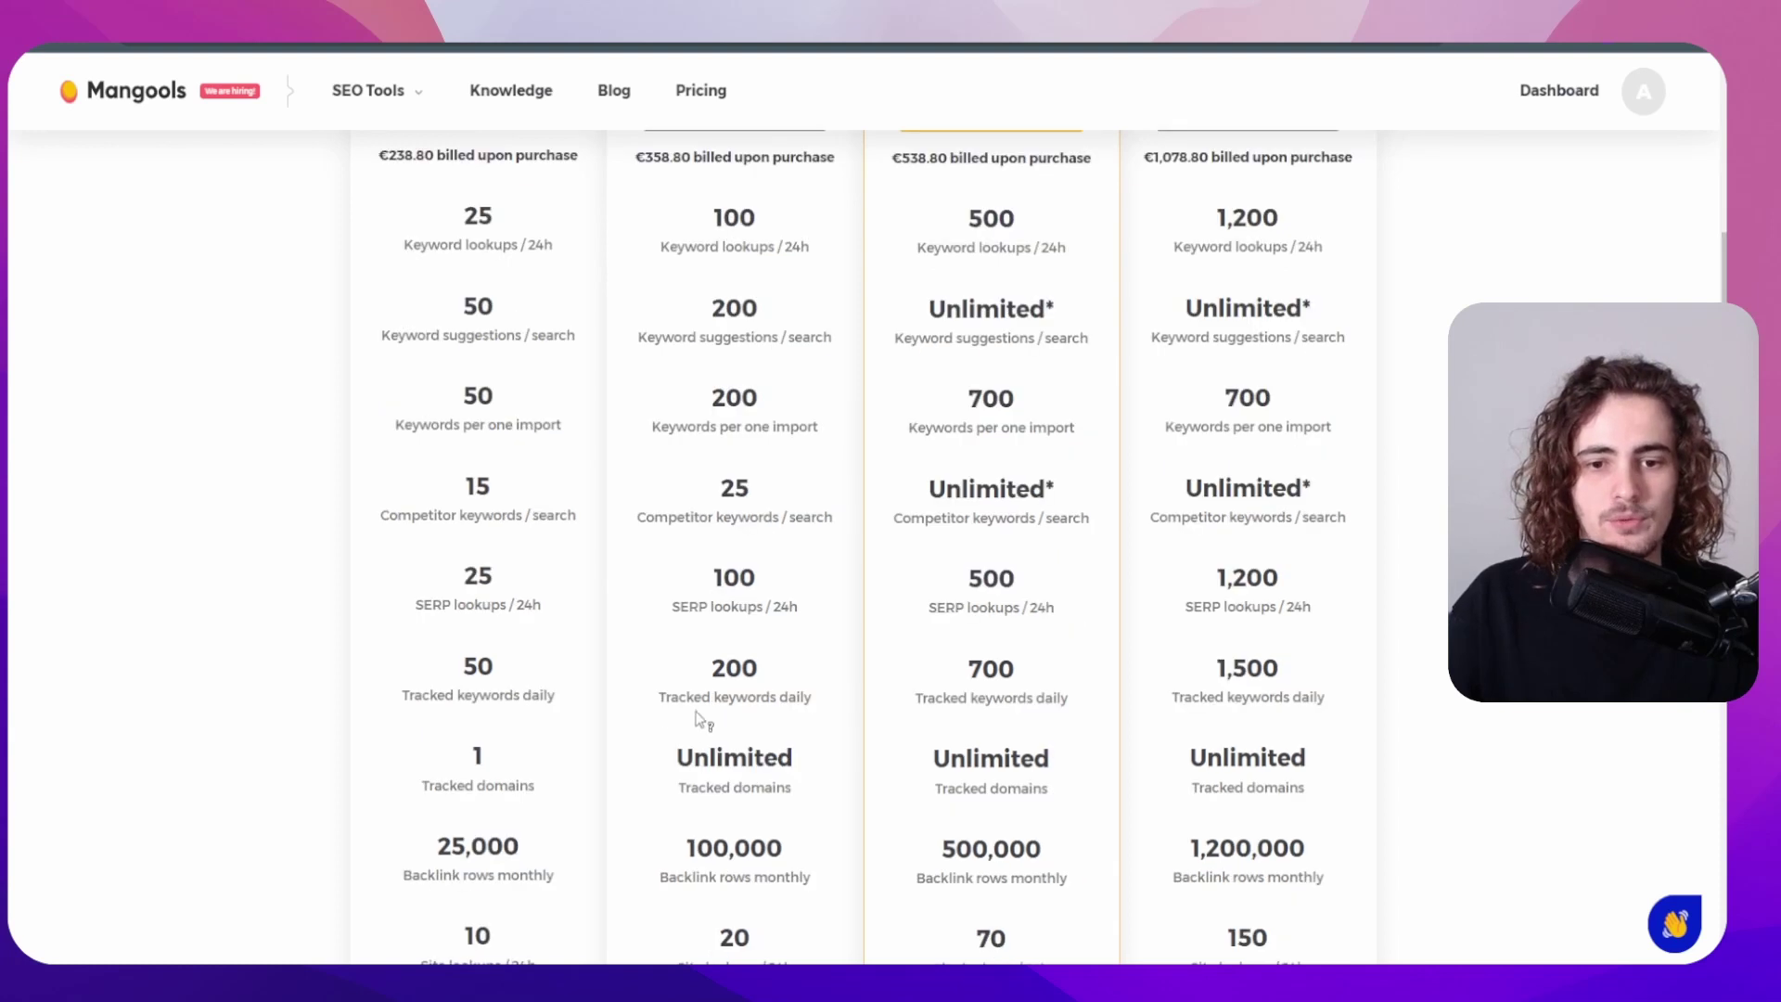
scroll(702, 768, up, 5)
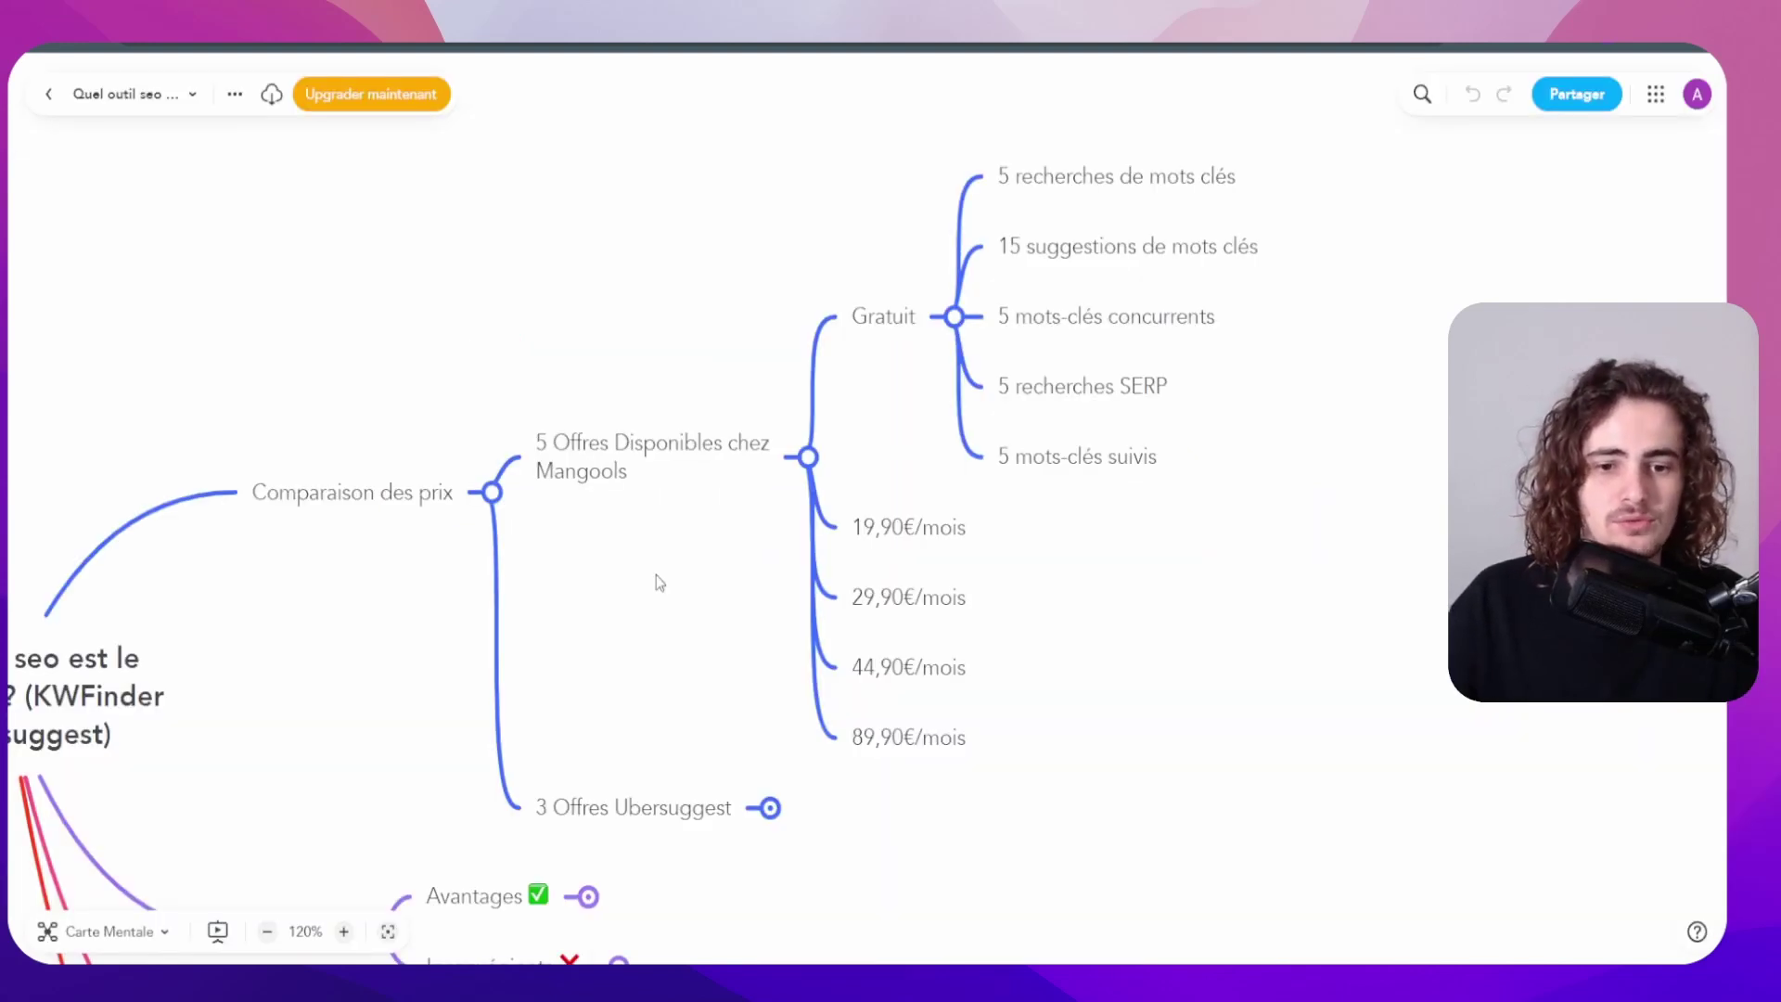
Step: Back in the mind map, expand the "3 Offres Ubersuggest" topic to show its monthly prices
scroll(673, 603, down, 1)
scroll(672, 603, right, 1)
click(737, 766)
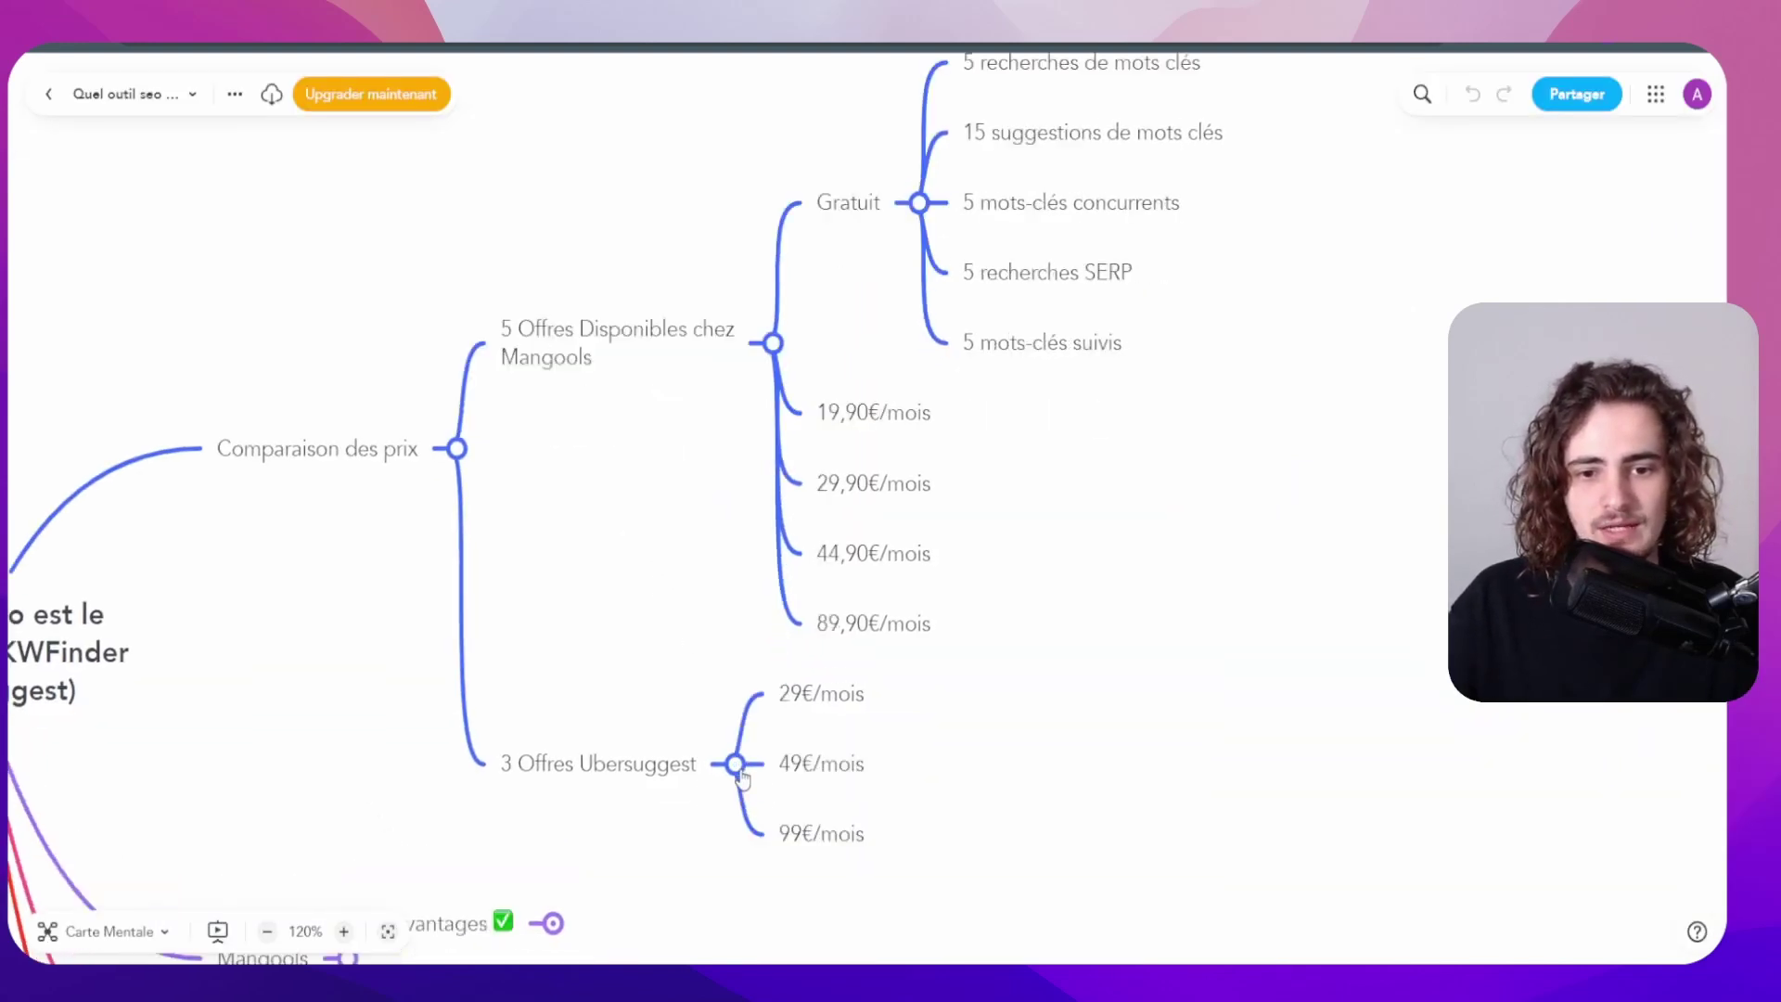
scroll(654, 682, down, 1)
scroll(654, 682, right, 1)
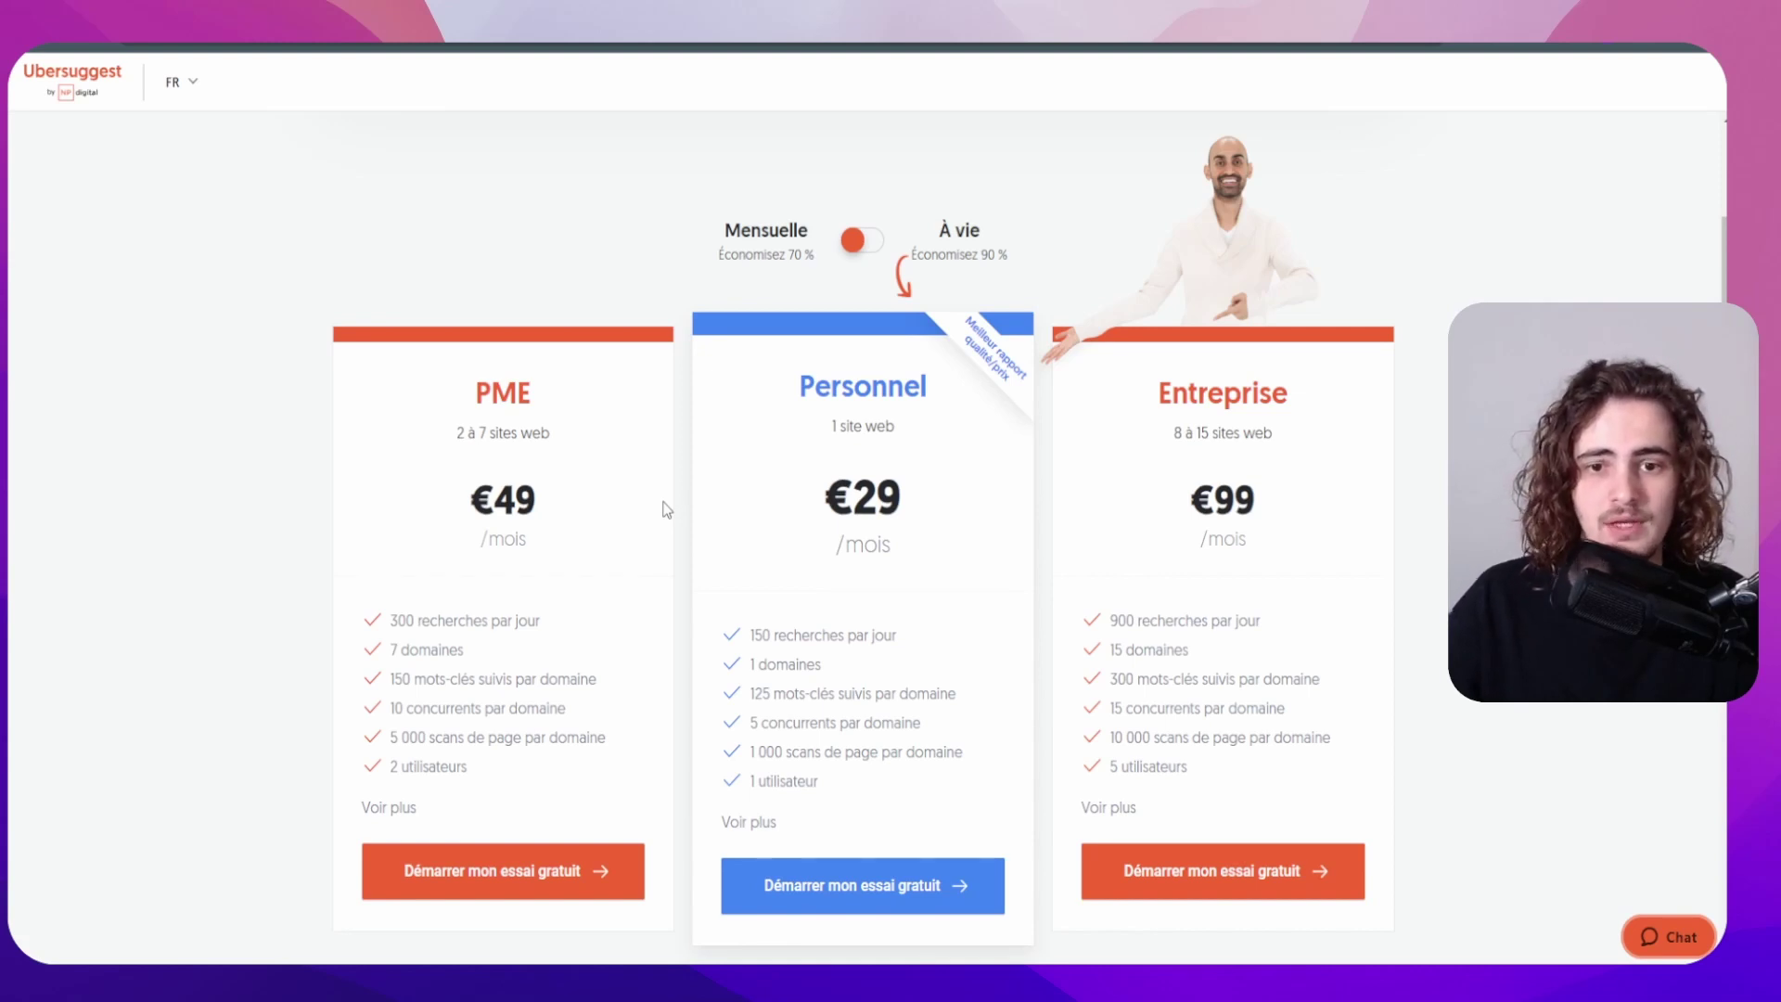
Step: Switch the Ubersuggest pricing page to the lifetime plans (À vie), and compare both tools' offers in the mind map
click(865, 241)
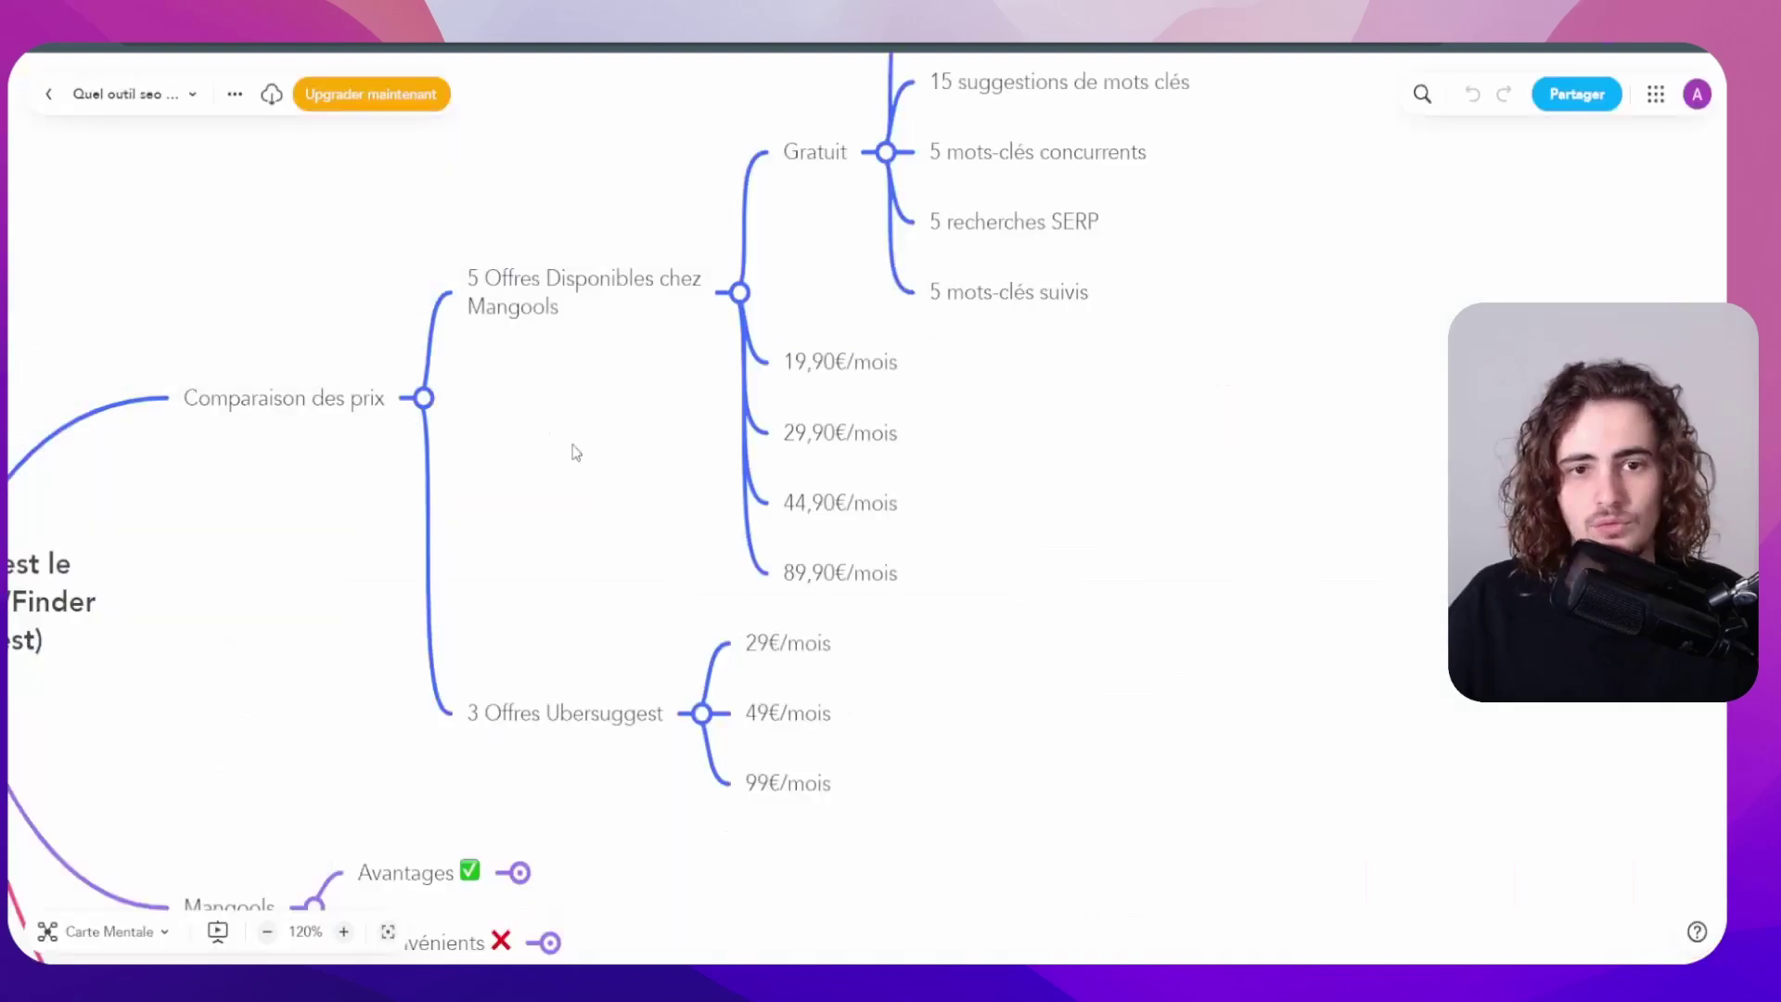
drag(577, 450, 612, 550)
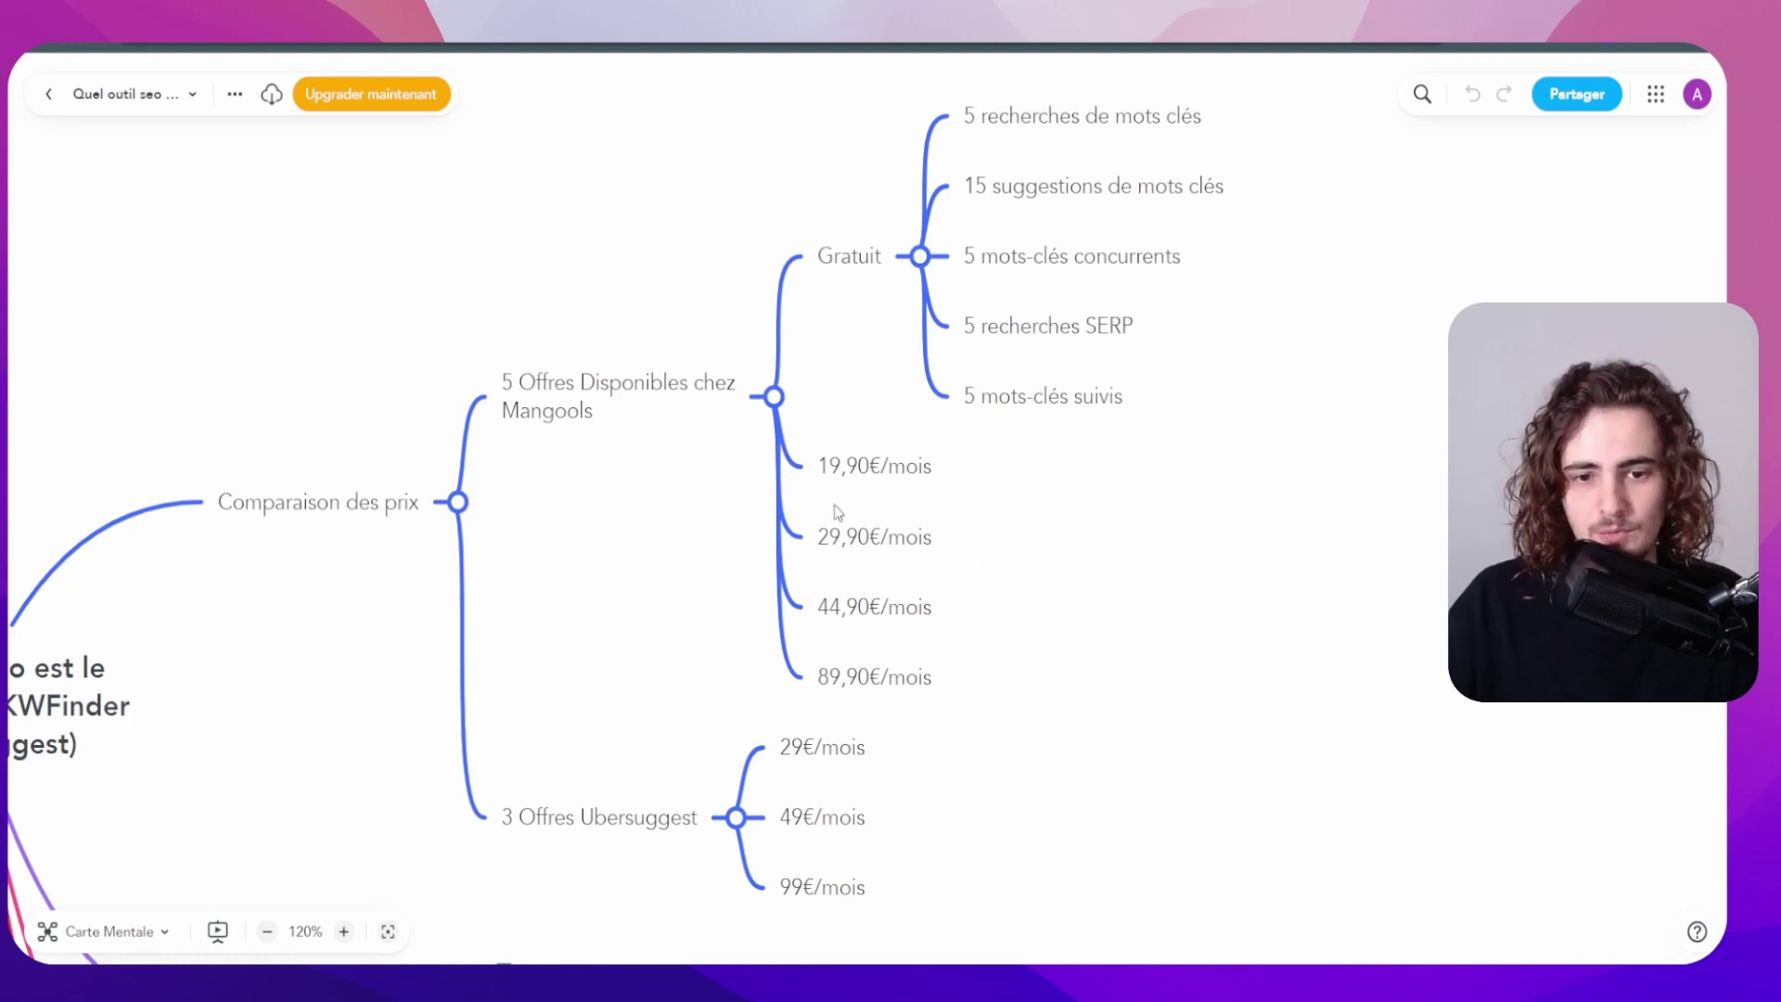
scroll(660, 604, down, 1)
drag(661, 604, 669, 567)
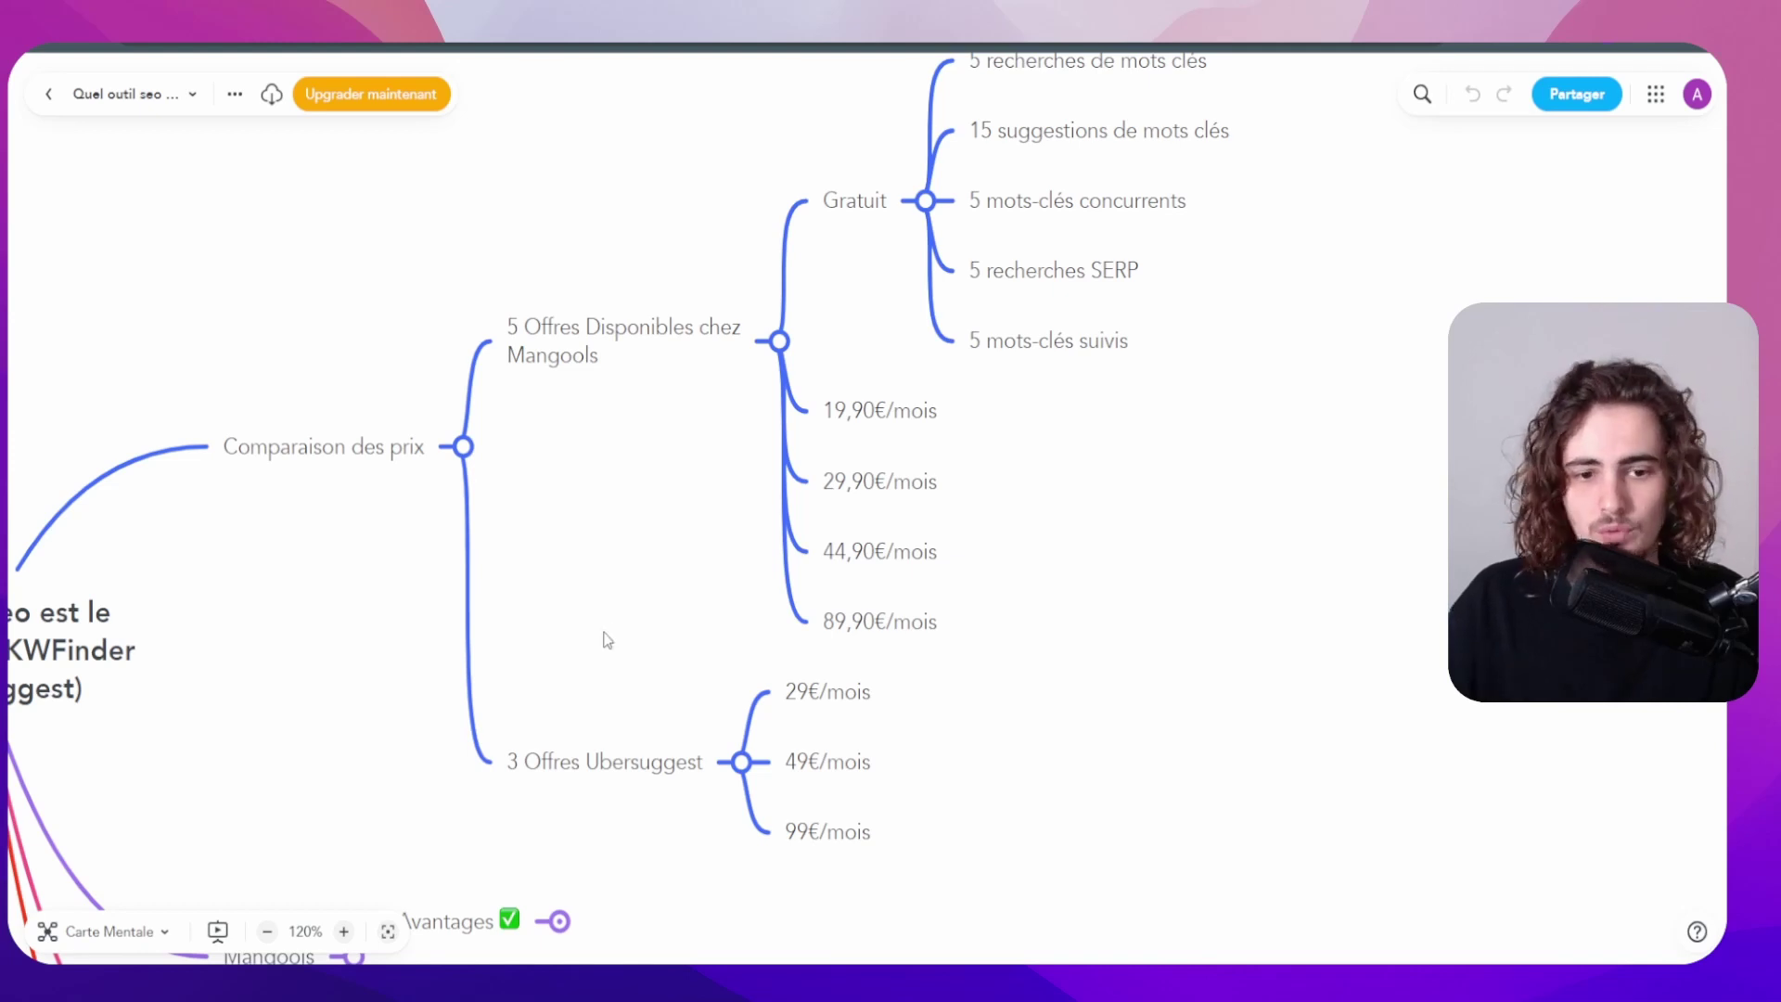
Step: Expand the Avantages topic under Mangools together with its points 1 and 2
scroll(604, 636, down, 8)
scroll(604, 636, left, 5)
scroll(888, 524, down, 3)
scroll(900, 487, left, 1)
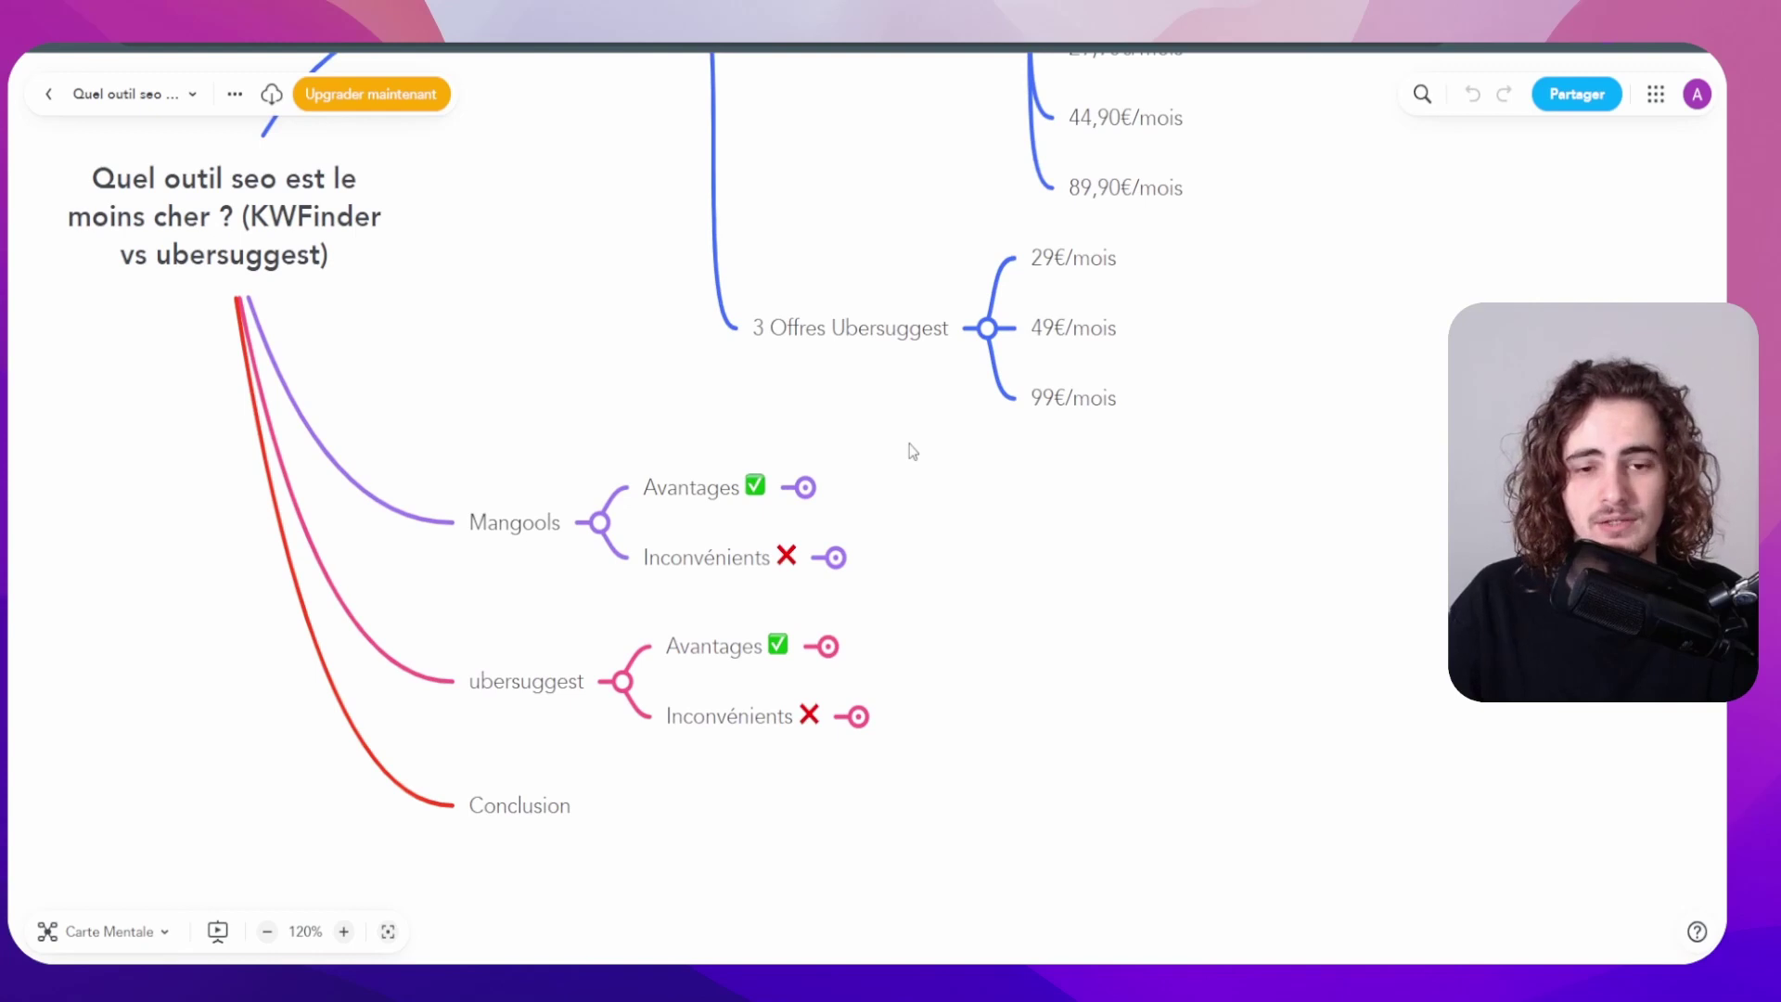
click(803, 489)
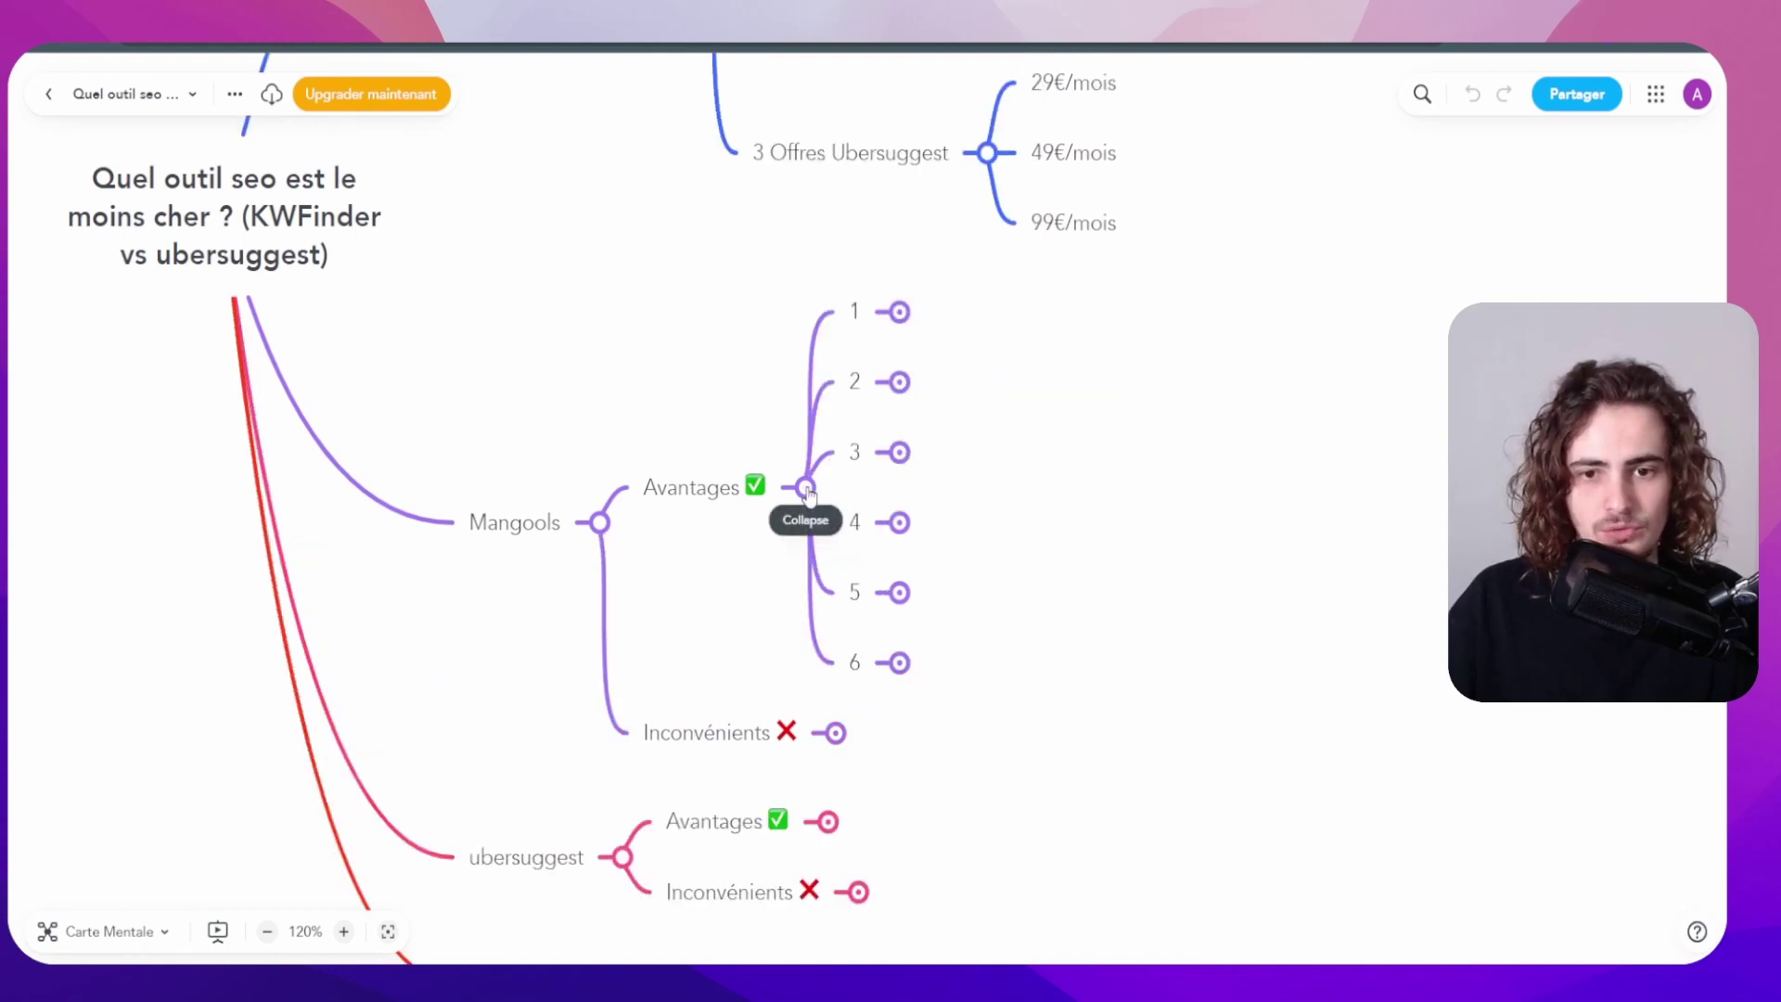
click(900, 313)
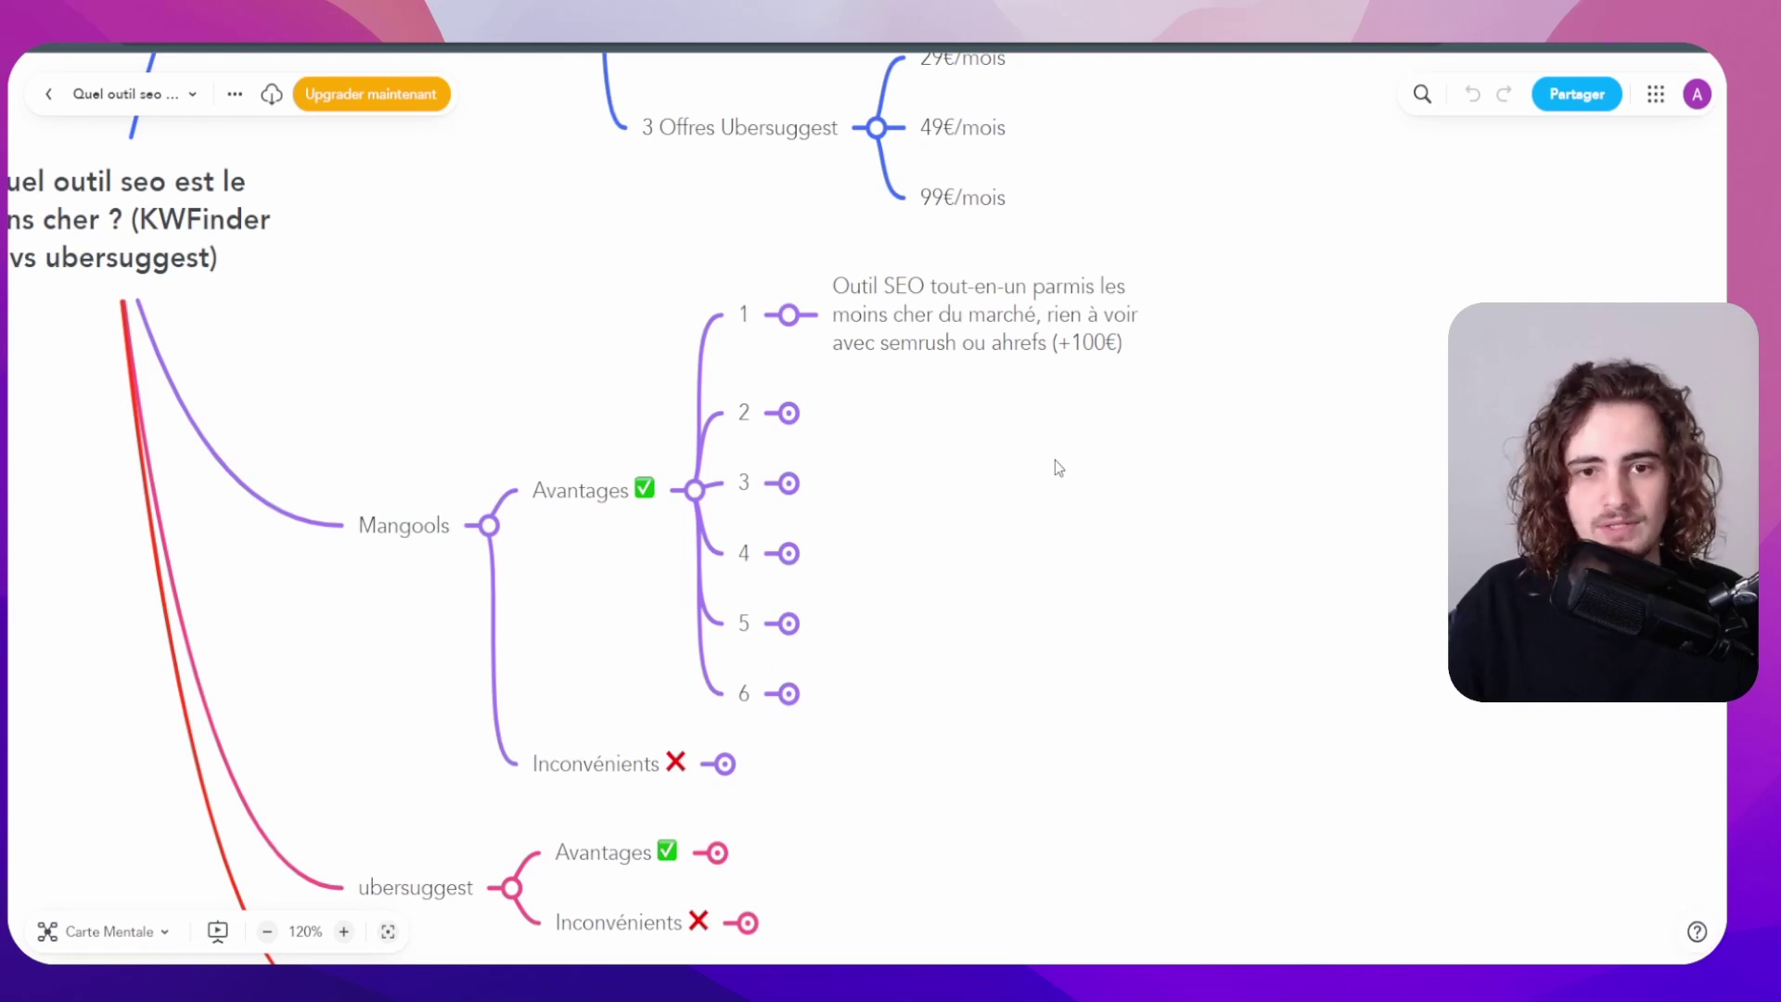
click(791, 415)
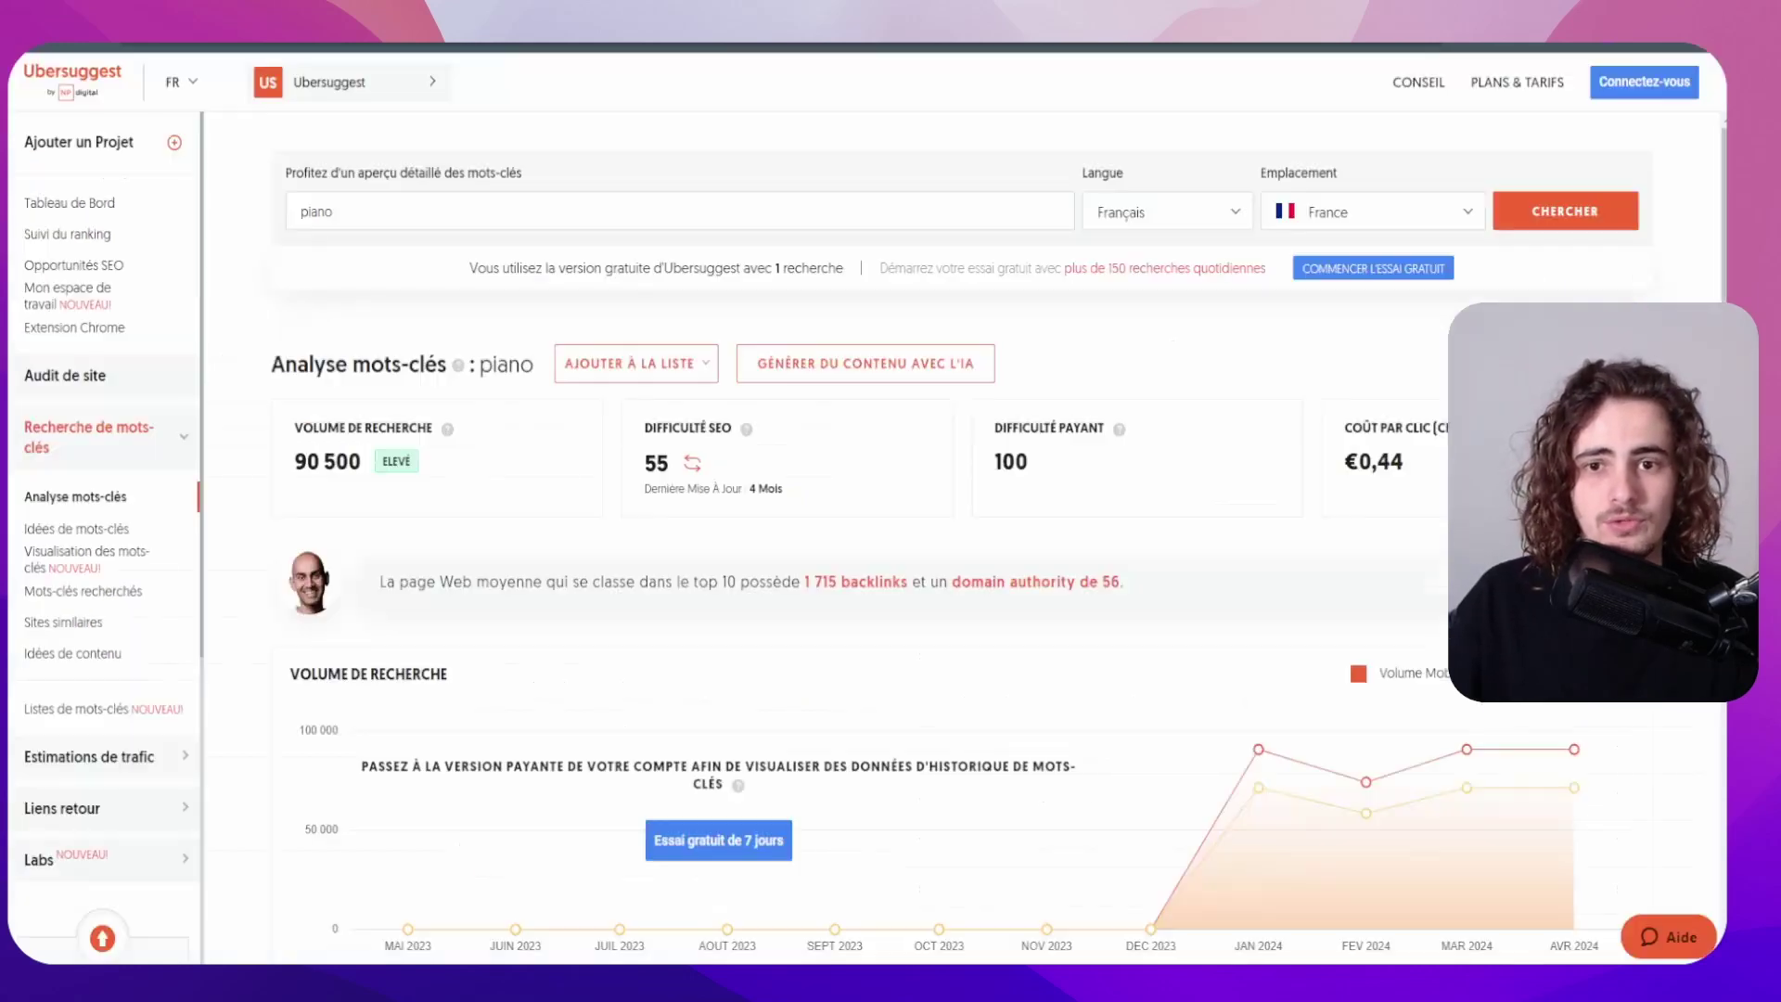
Step: Examine the Ubersuggest keyword analysis for "piano", from the search volume down to the keyword ideas
scroll(304, 357, down, 2)
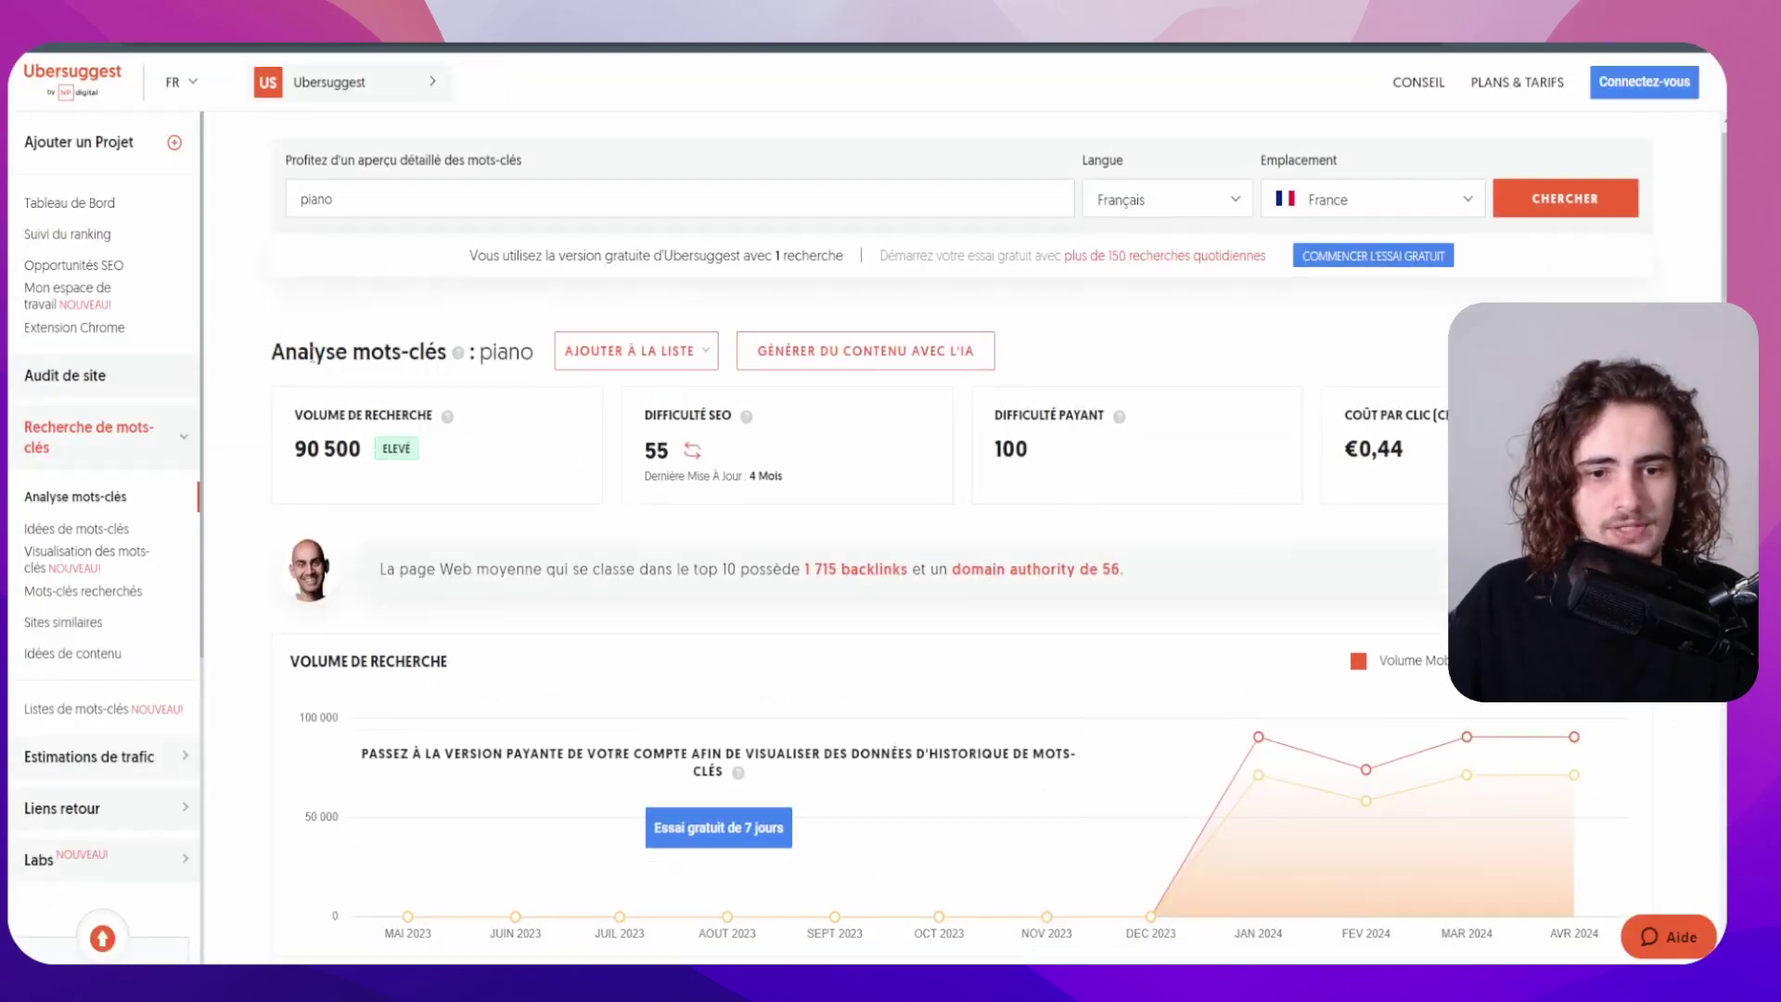
scroll(305, 356, down, 5)
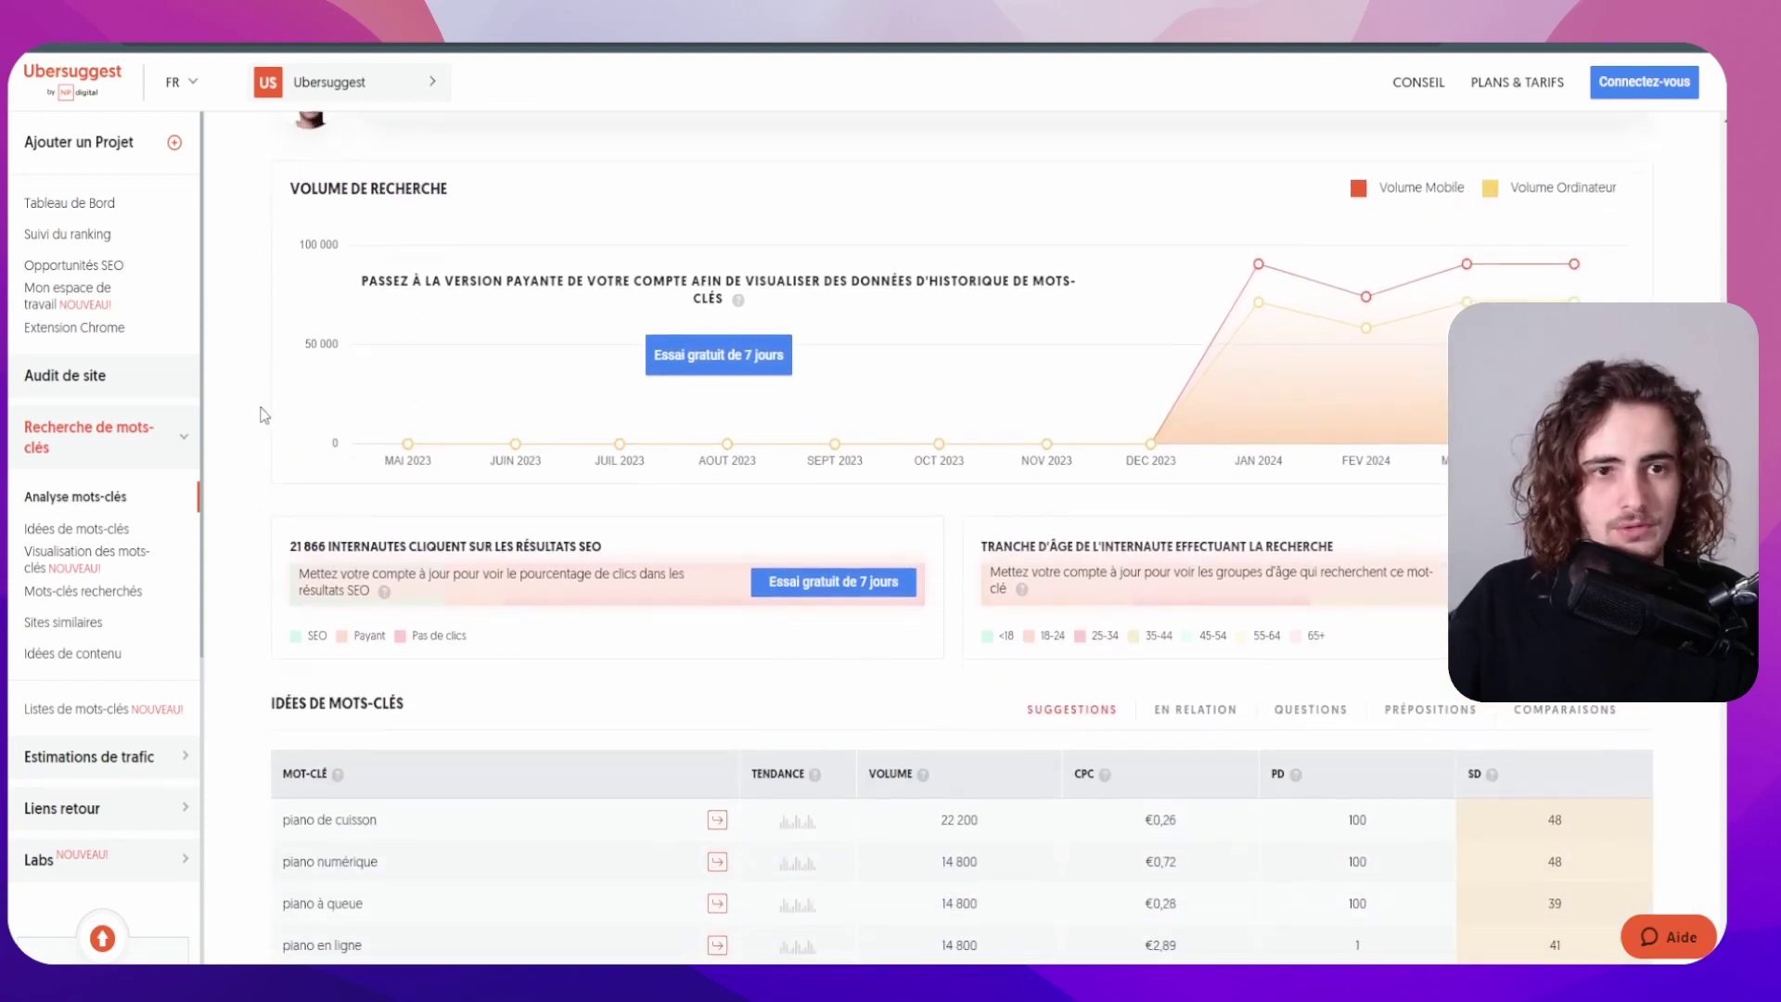
scroll(248, 445, down, 3)
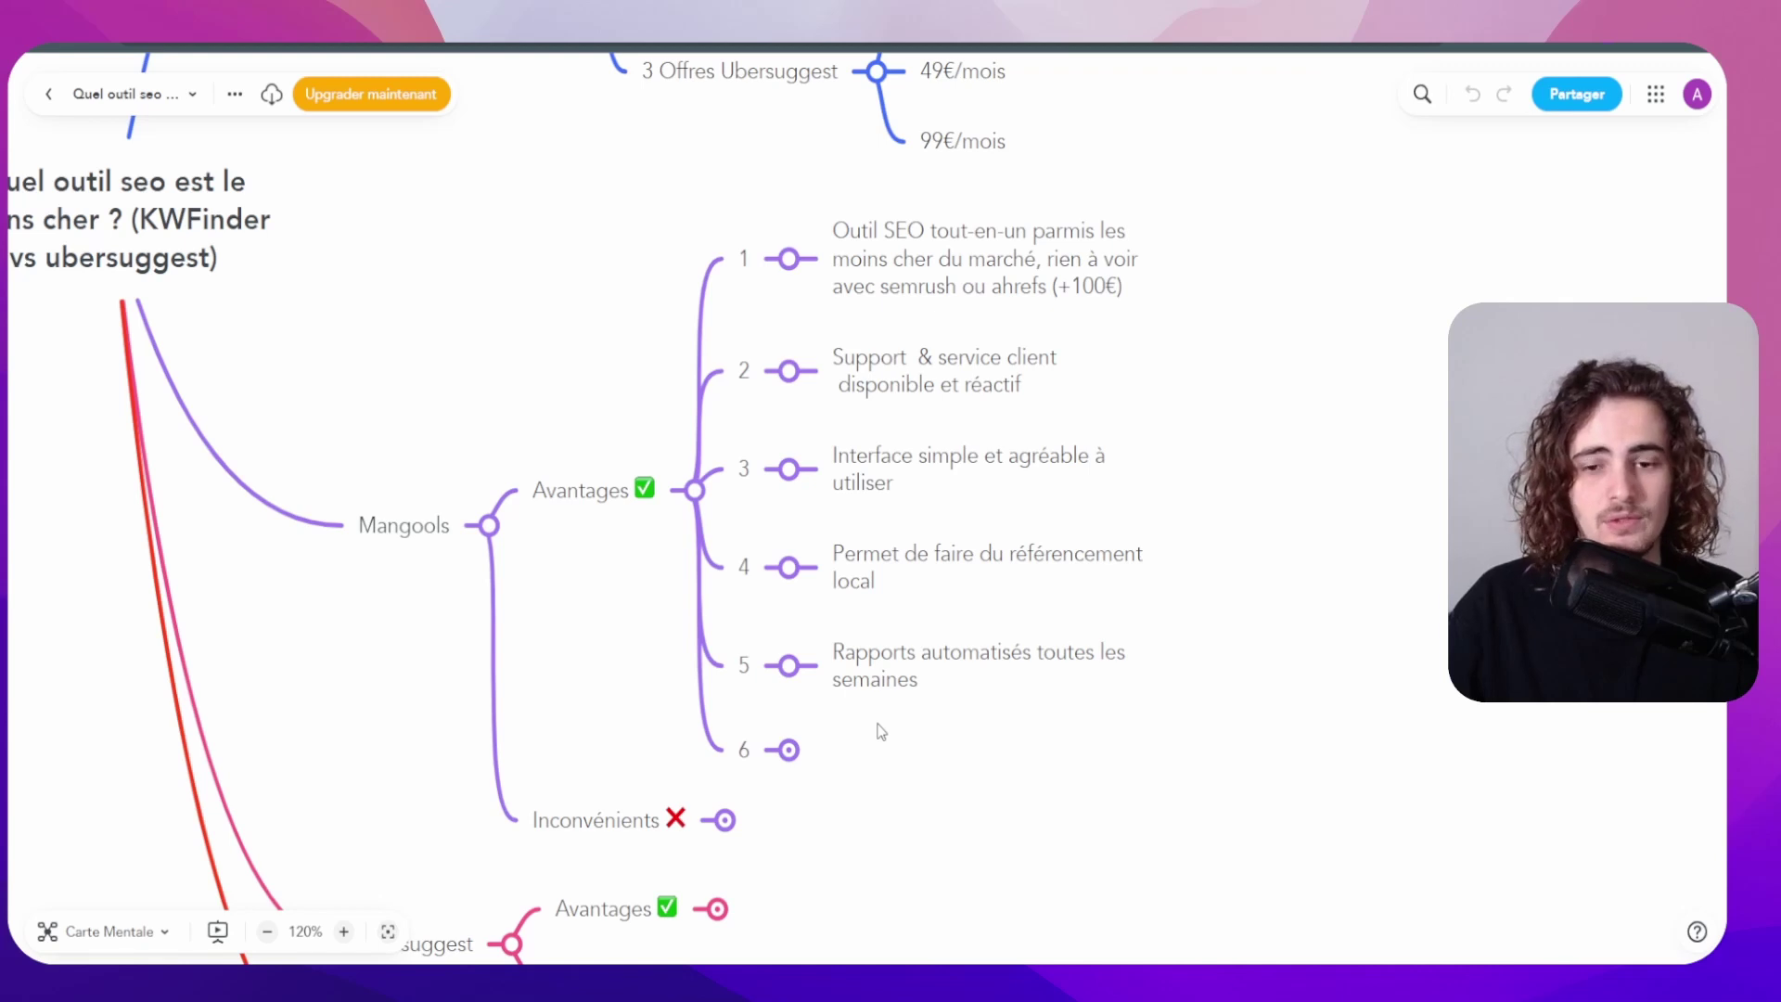
Step: In the mind map, expand point 6 of the Mangools advantages, and the Mangools Inconvénients topic with its first point
text(Parfaitement adapté aux débutants)
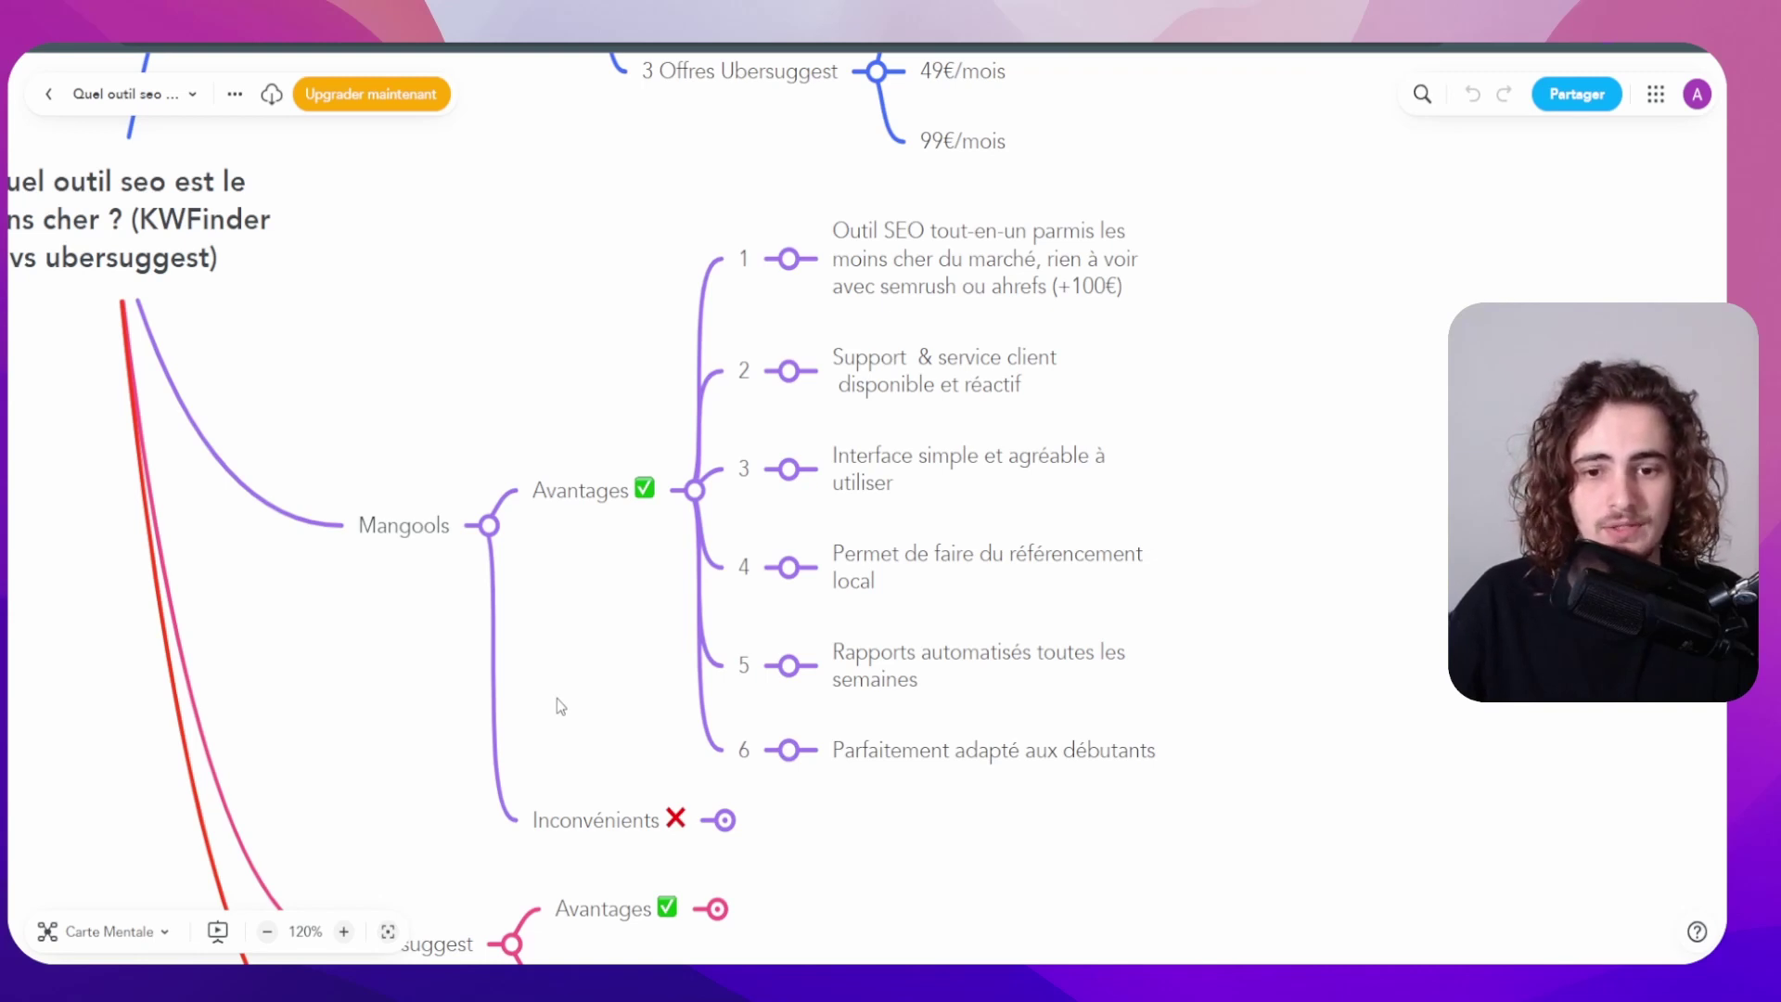
click(725, 819)
scroll(828, 660, down, 2)
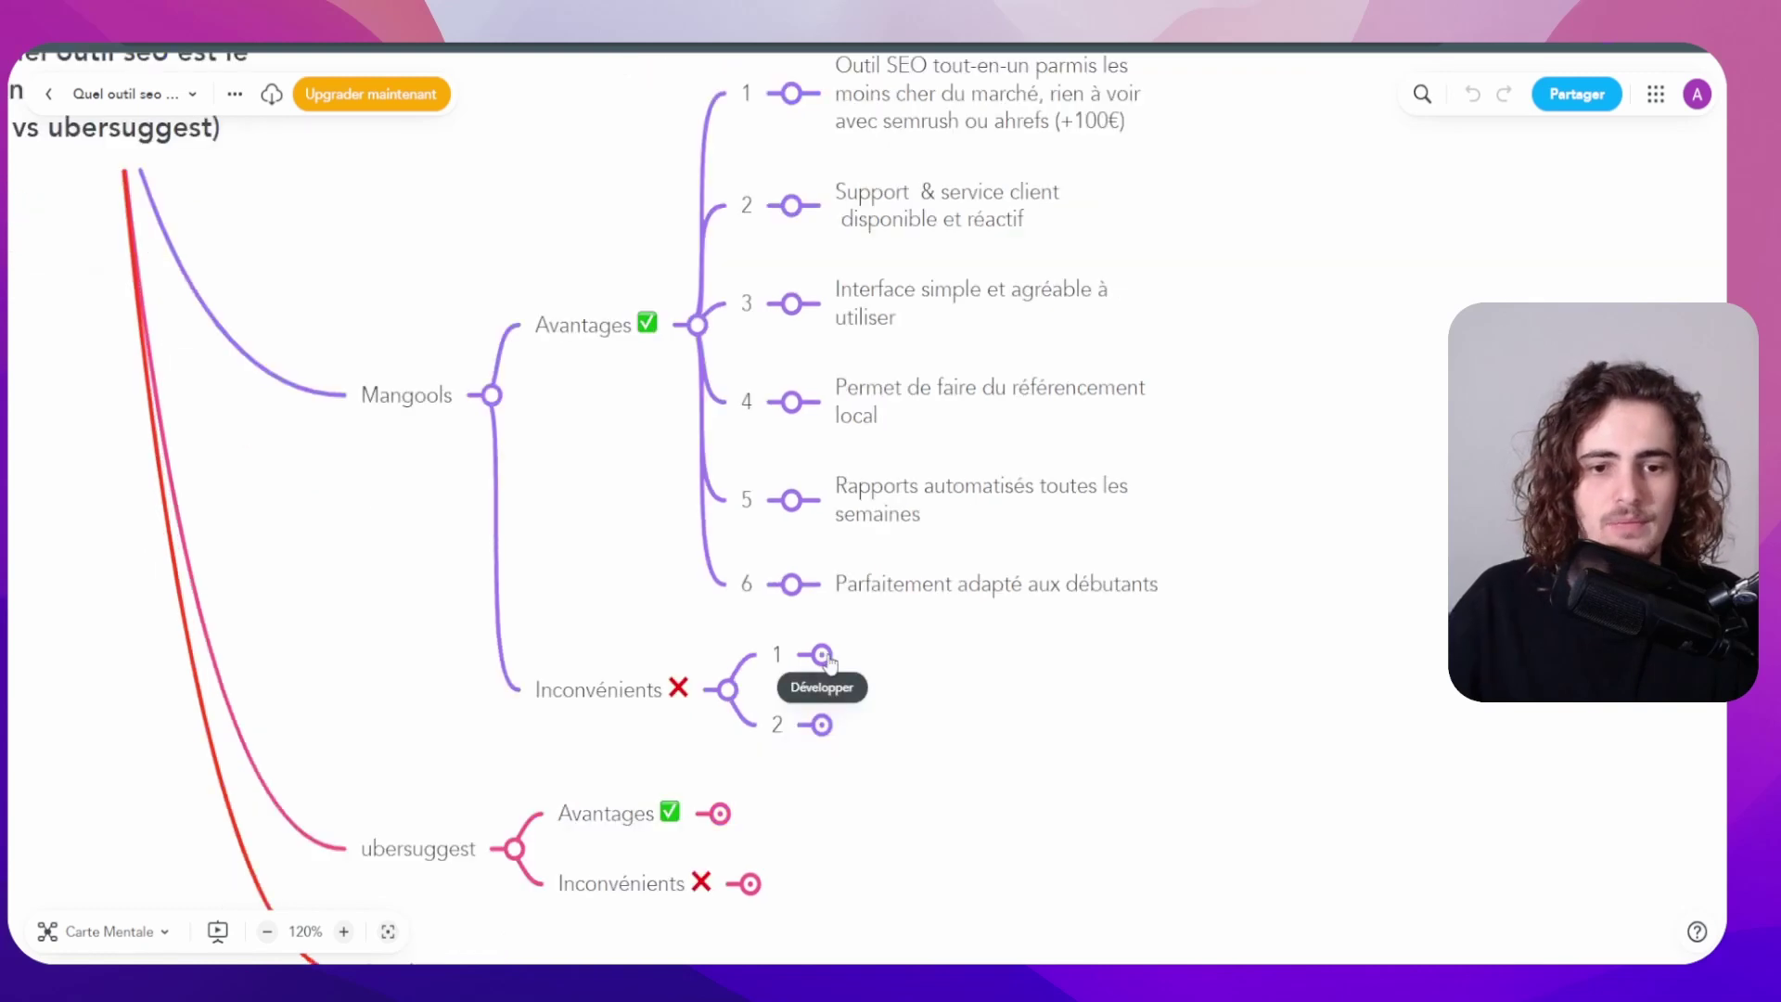
click(822, 655)
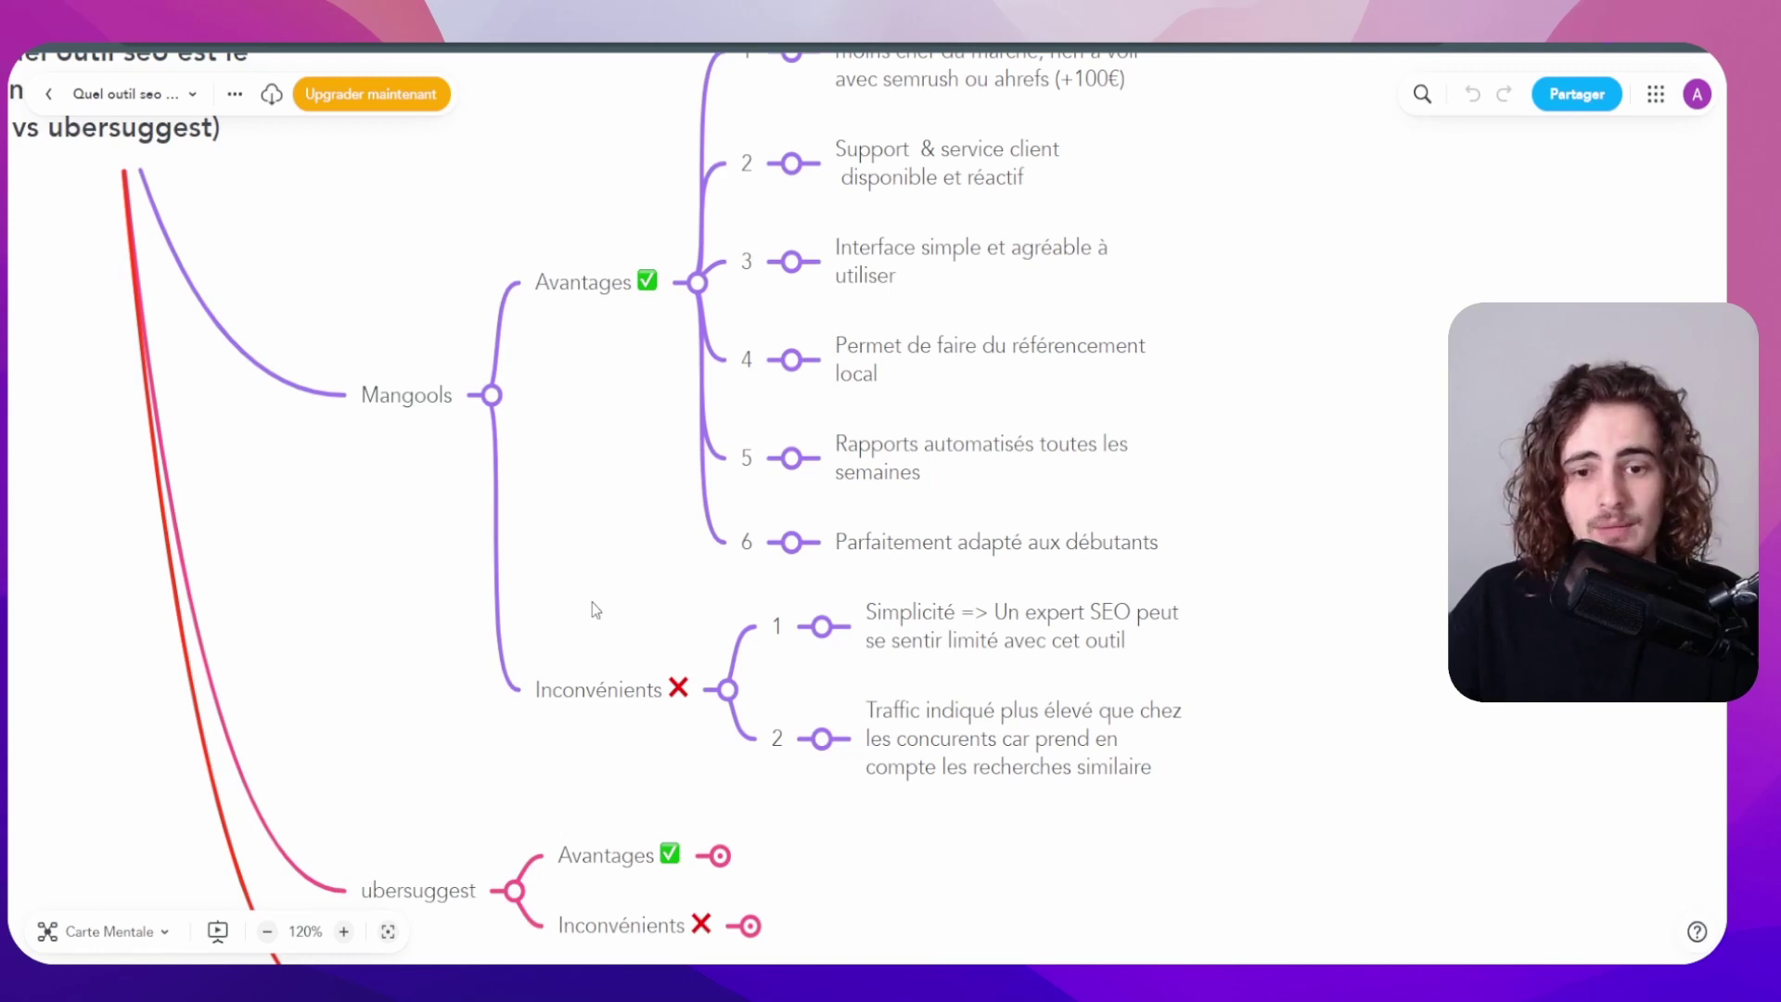
scroll(612, 617, up, 2)
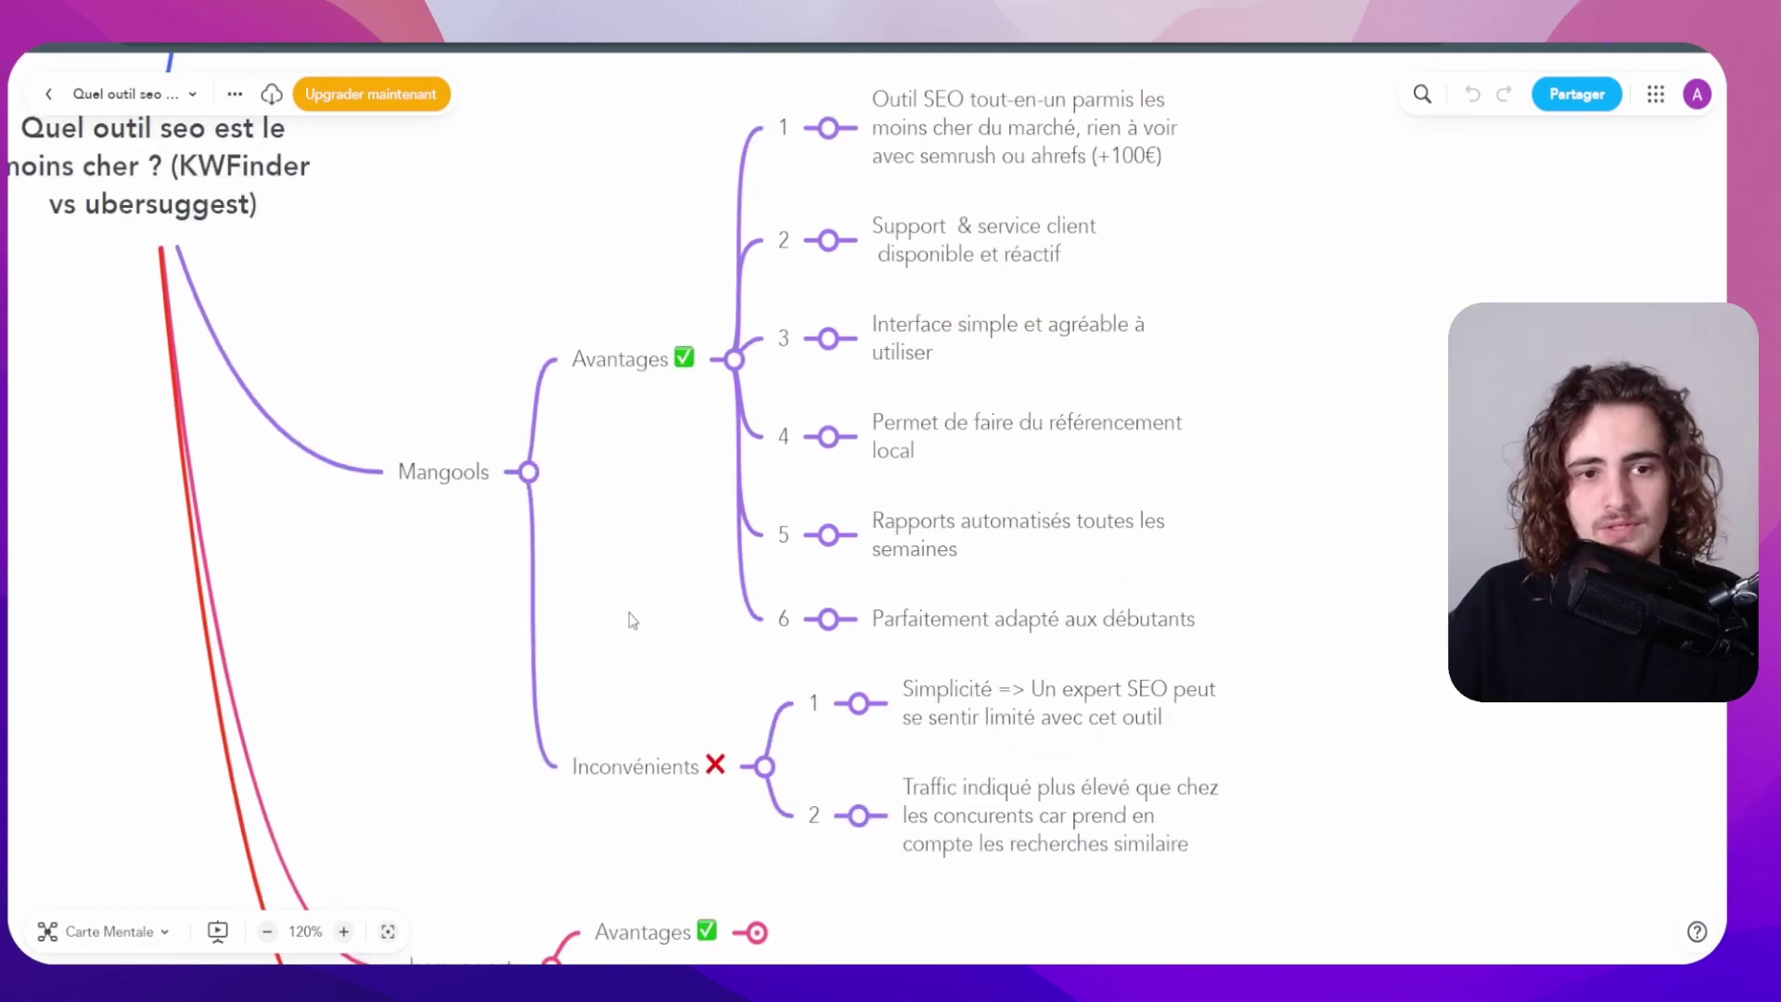
Step: Expand the Avantages topic under ubersuggest and reveal its points 1, 2 and 3
scroll(641, 640, down, 8)
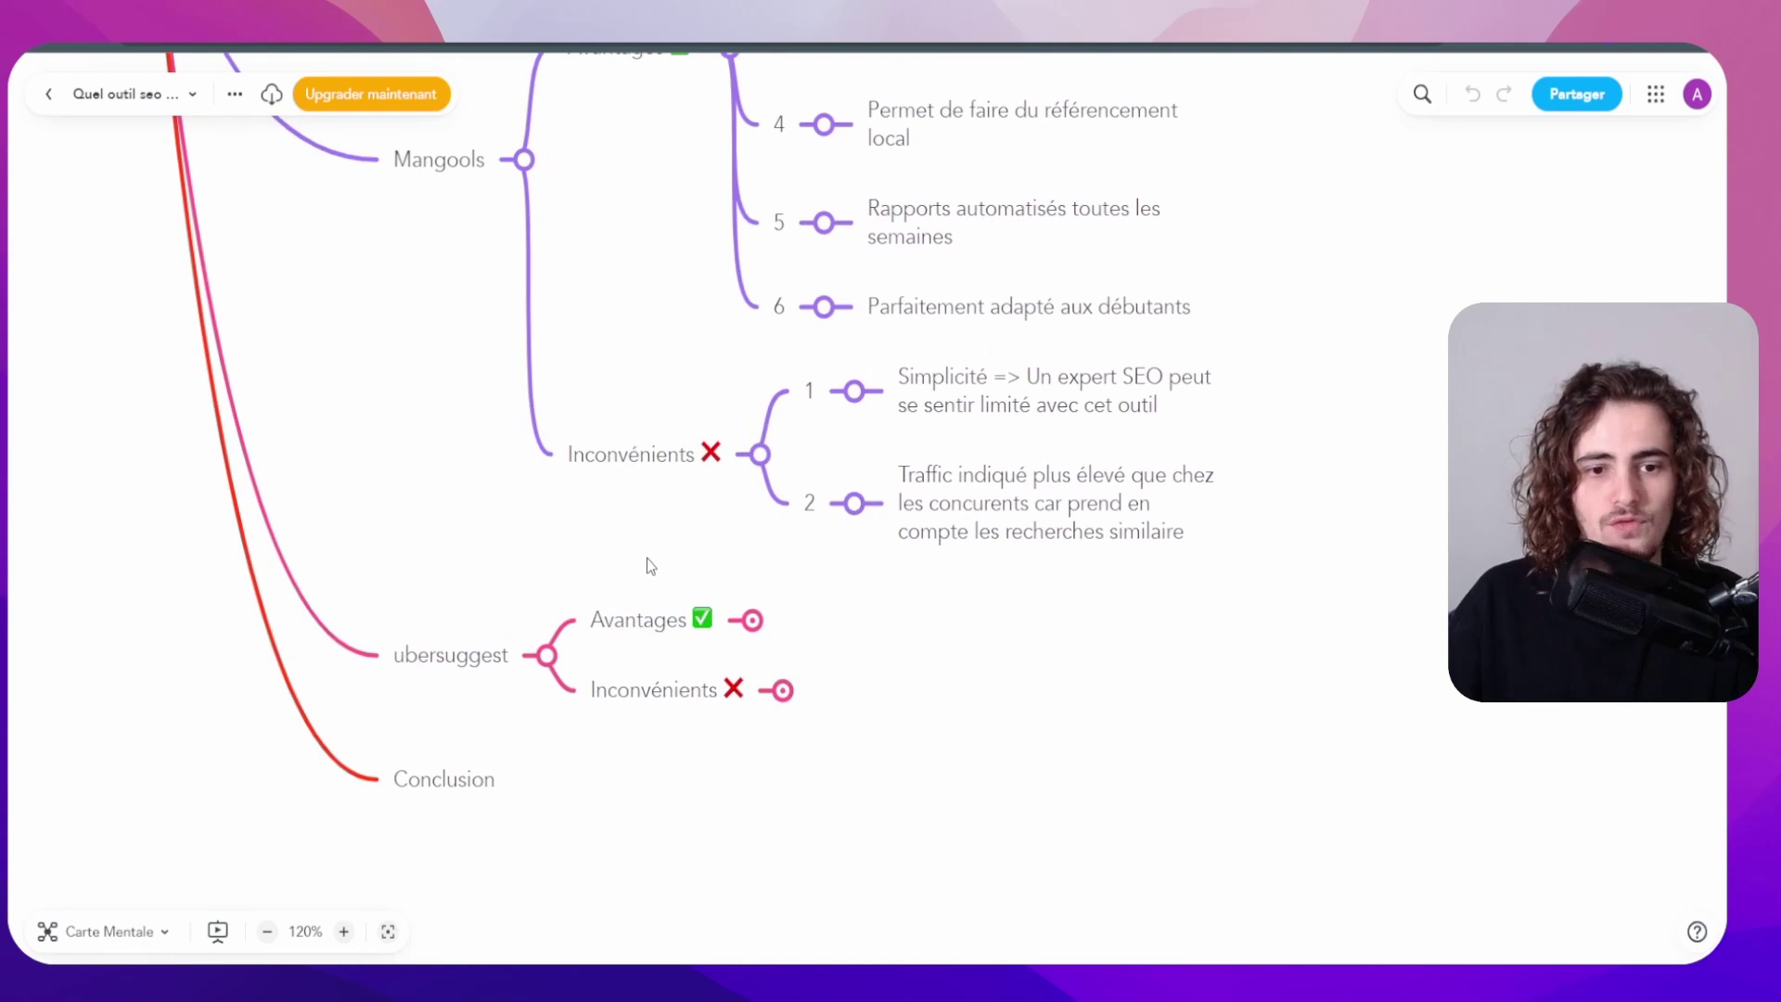
scroll(648, 559, down, 2)
click(766, 563)
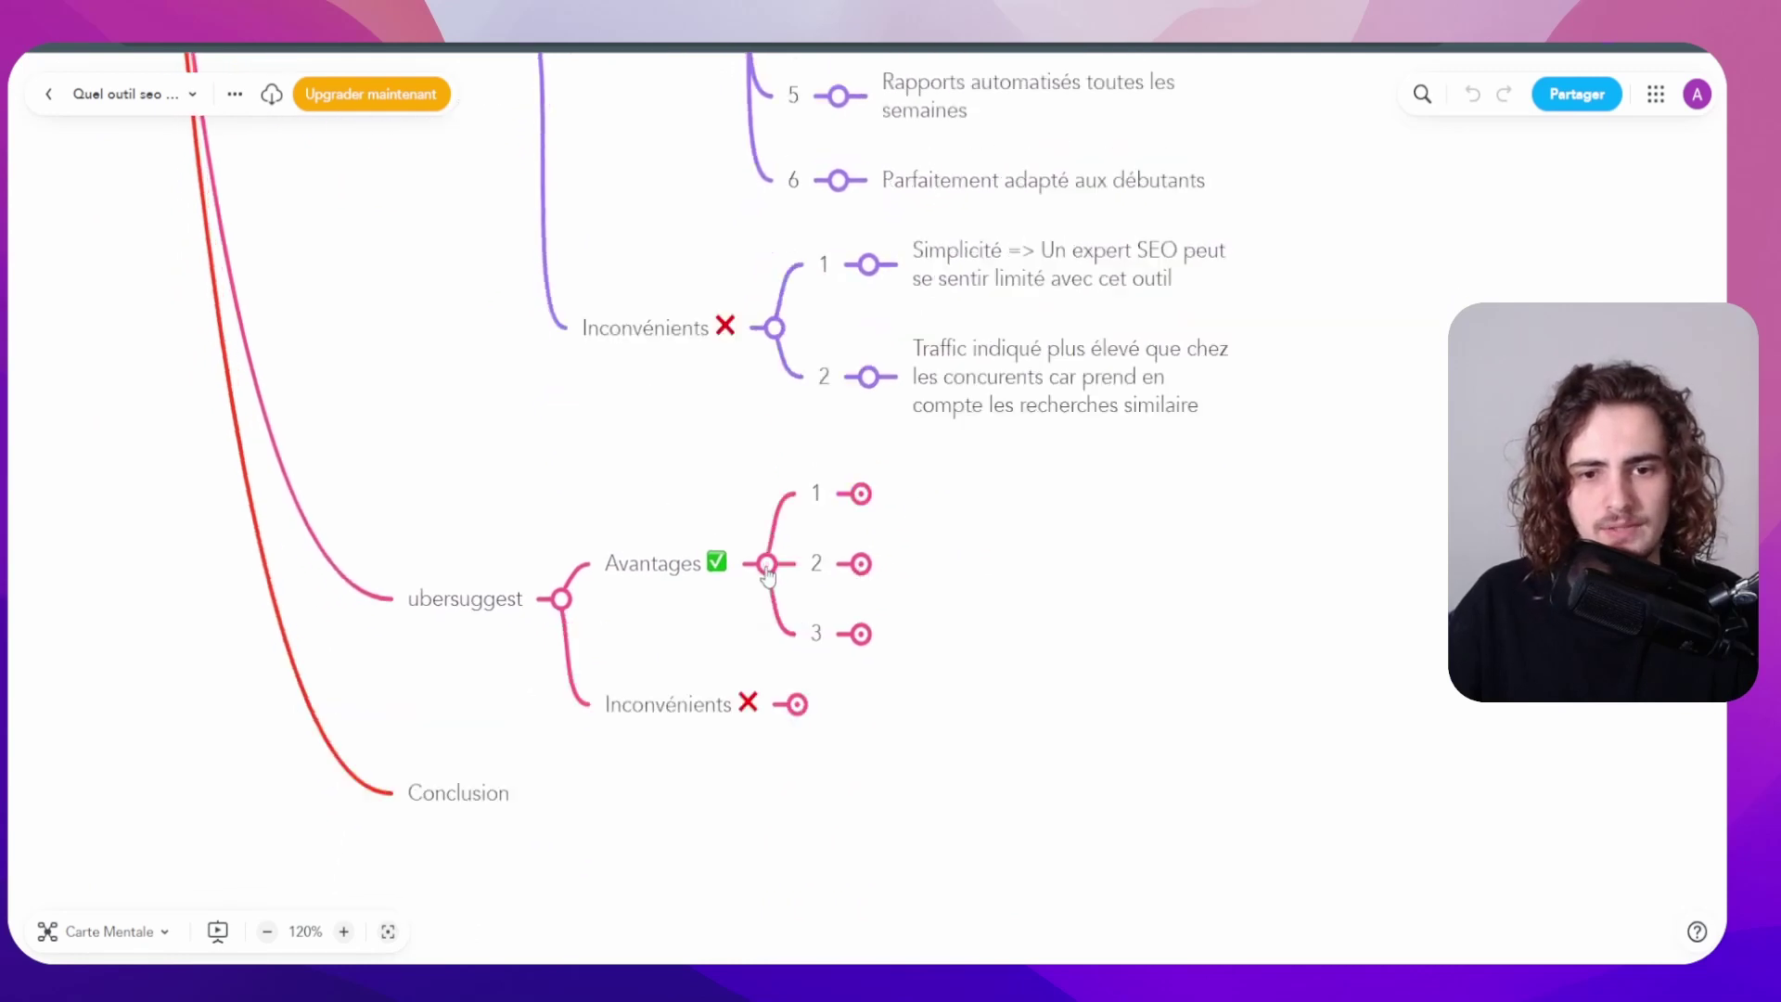
click(861, 493)
scroll(700, 497, right, 2)
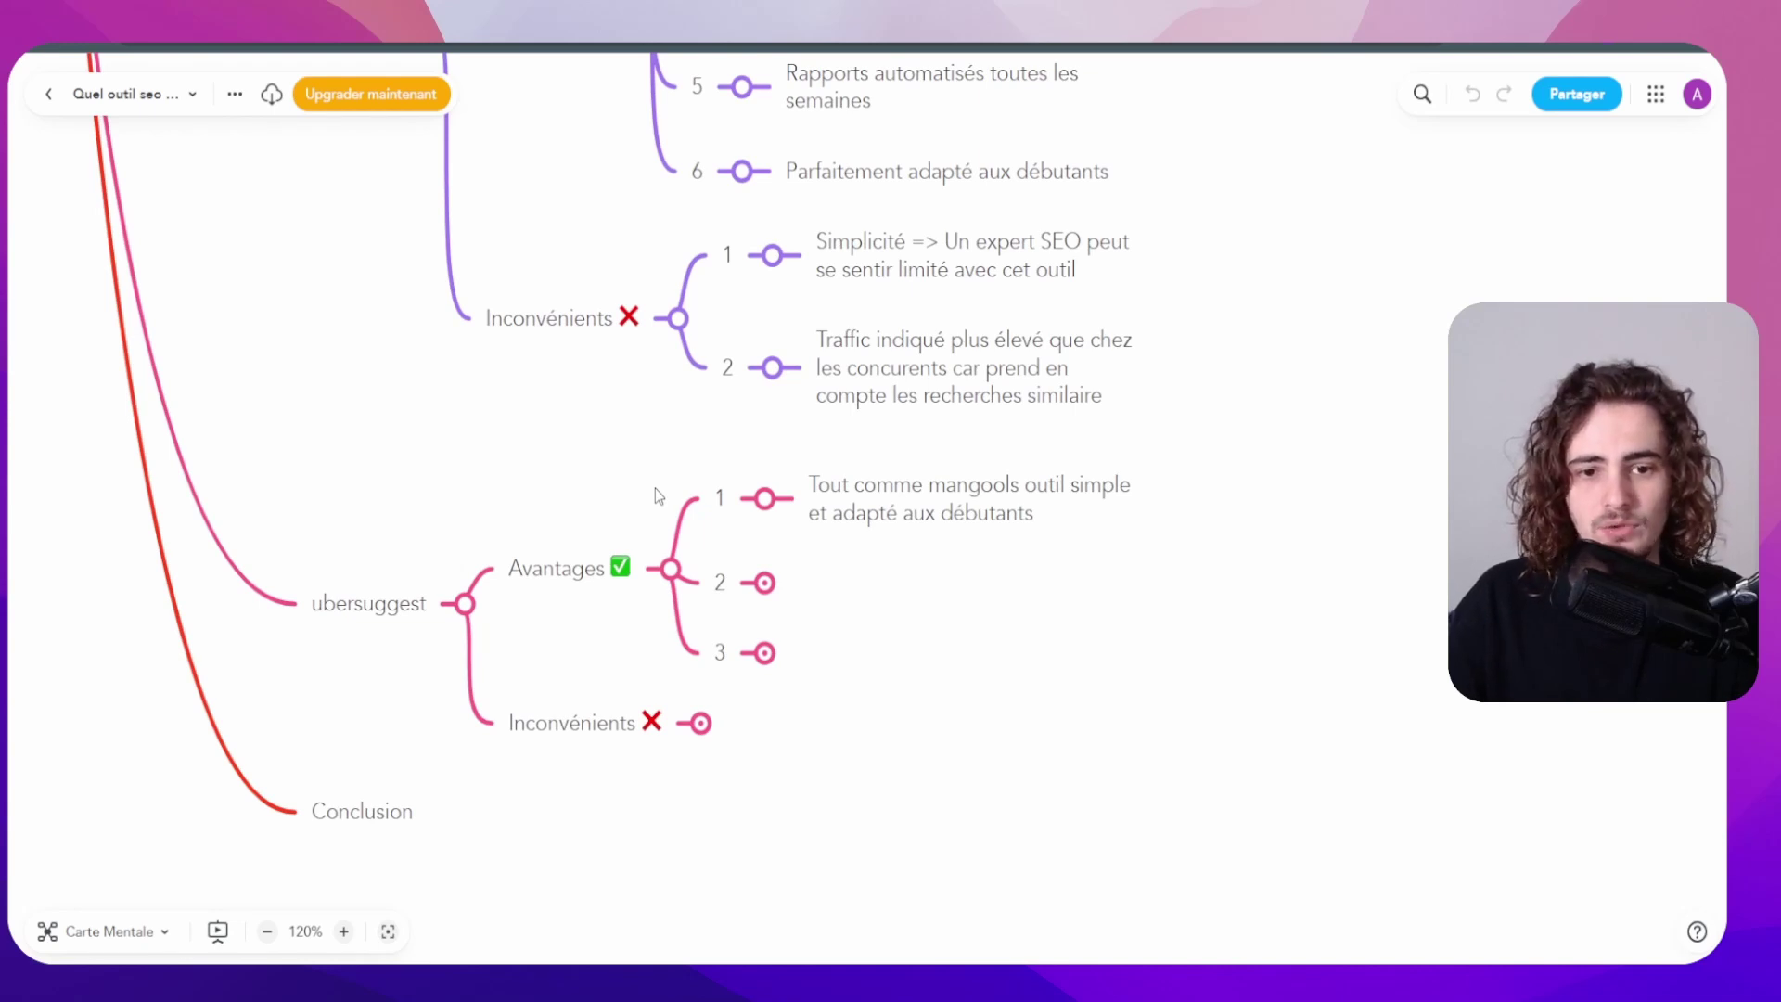
click(764, 582)
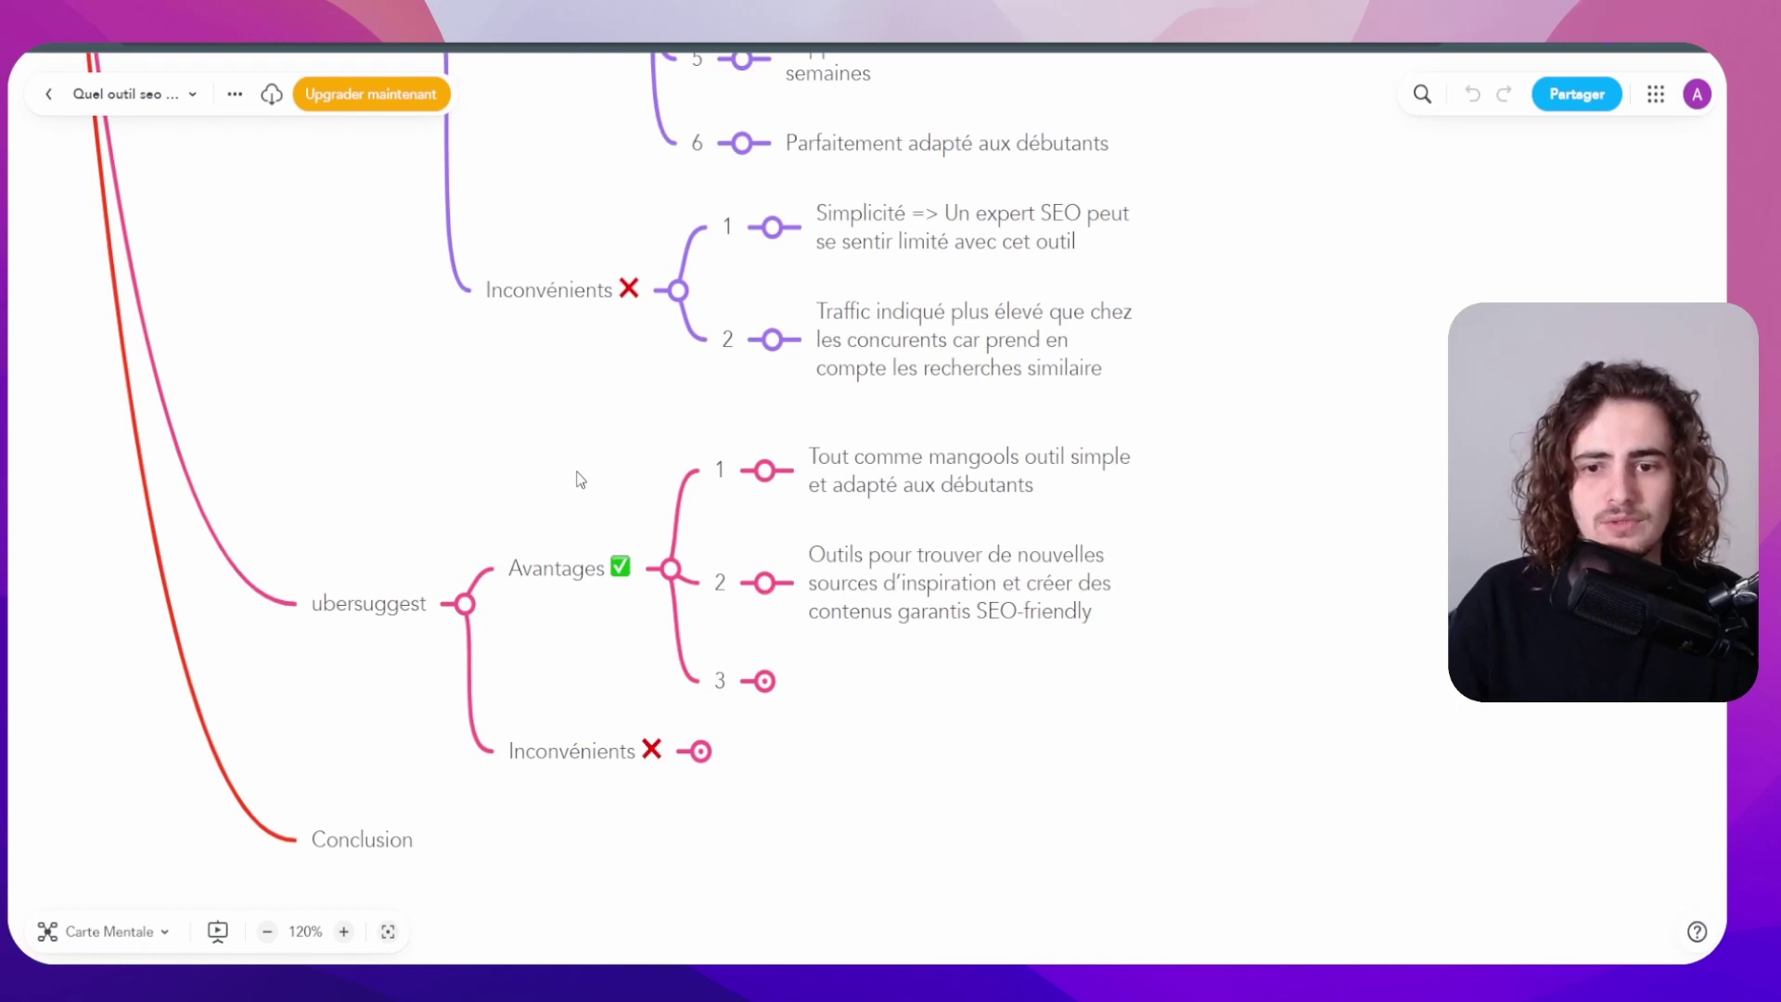
click(766, 681)
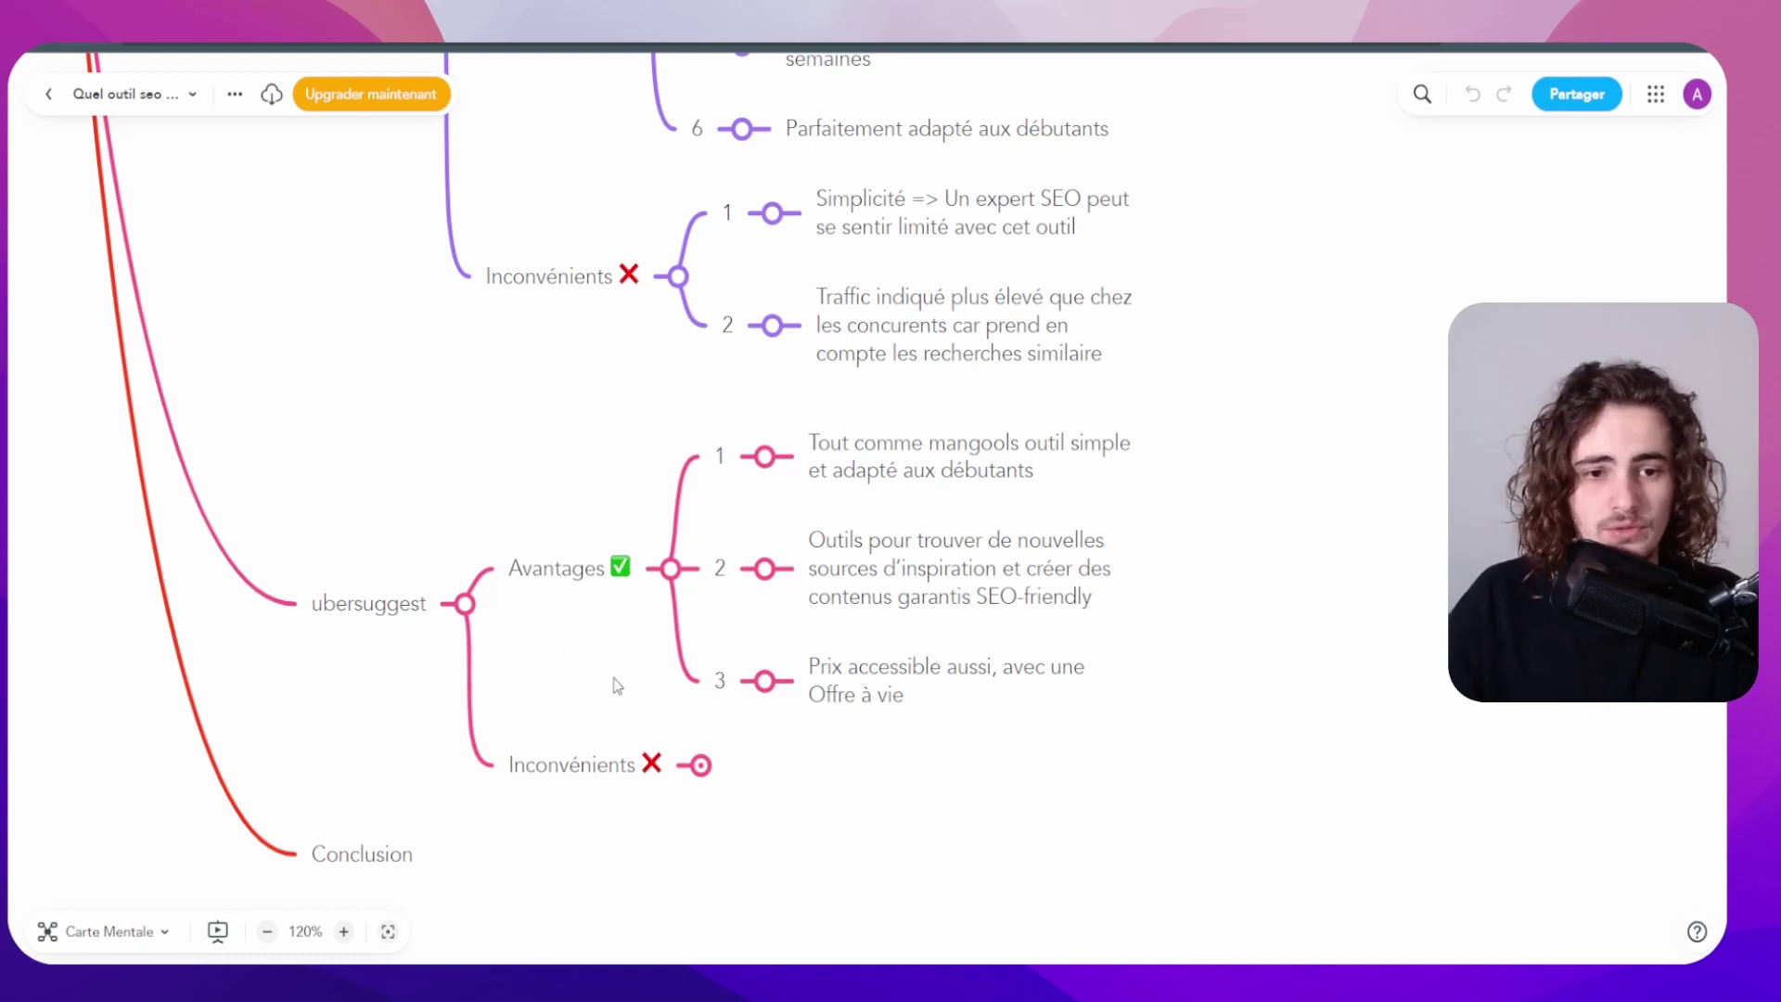
Step: Expand the Inconvénients topic under ubersuggest and reveal its points 1 and 2
click(700, 765)
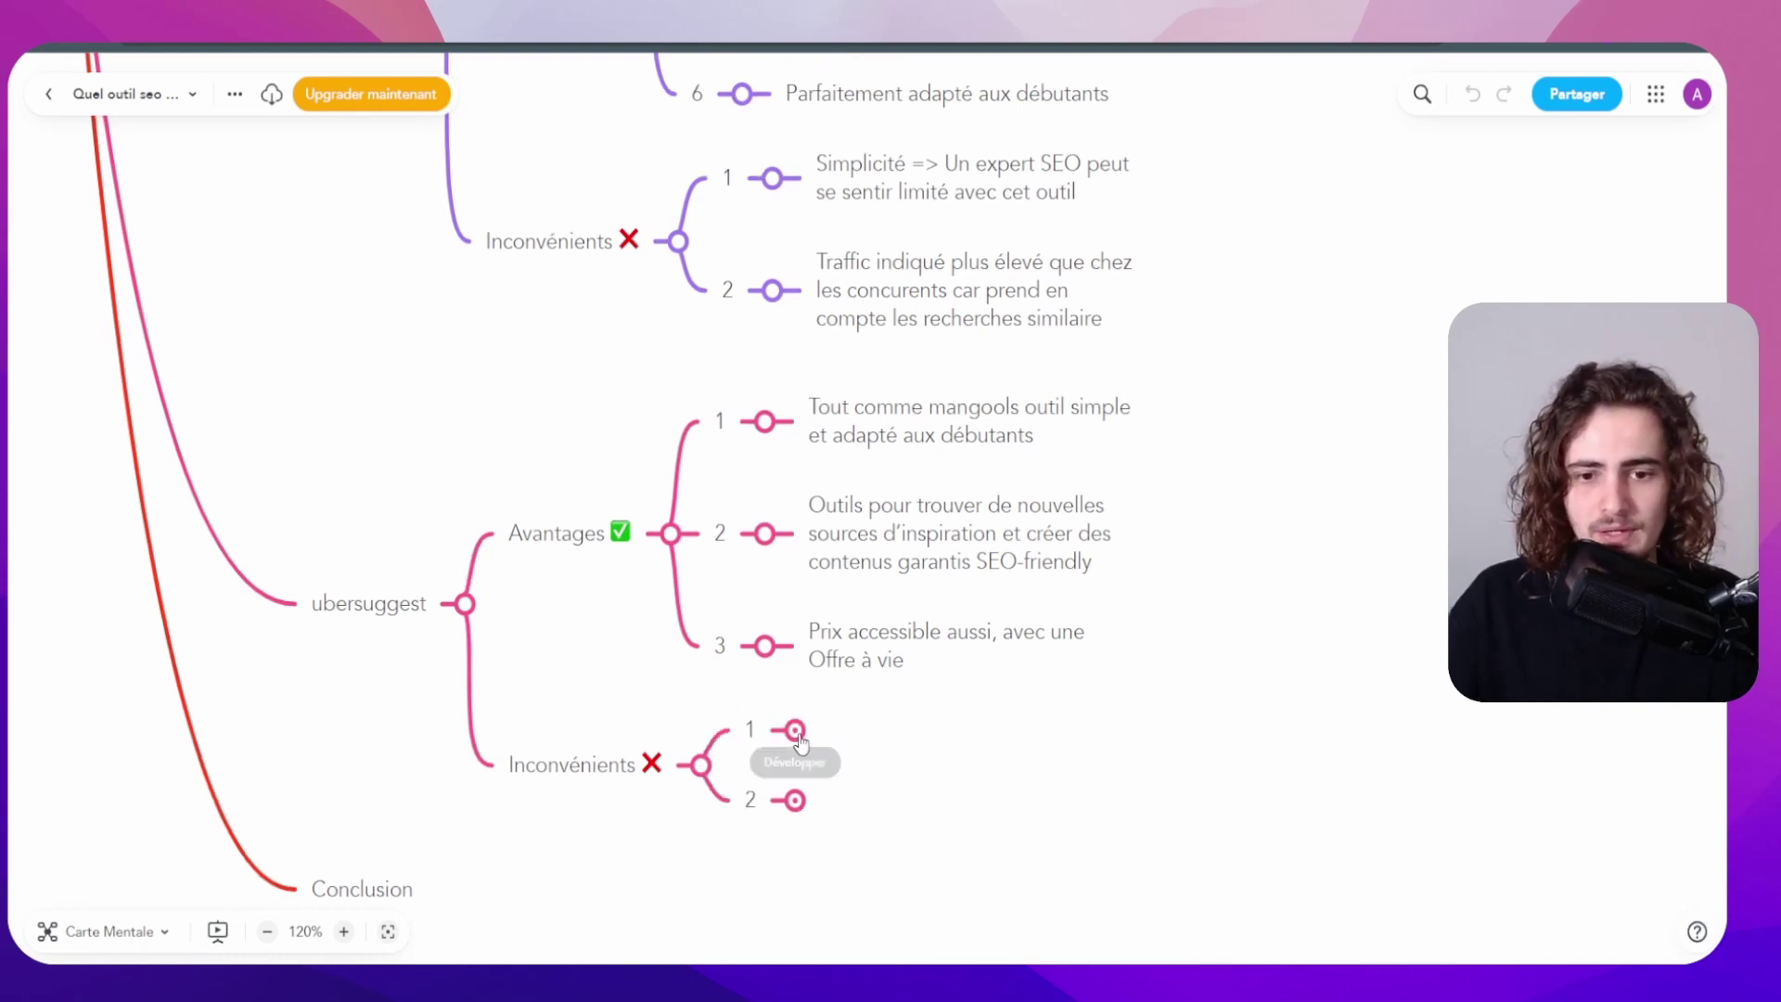
click(793, 731)
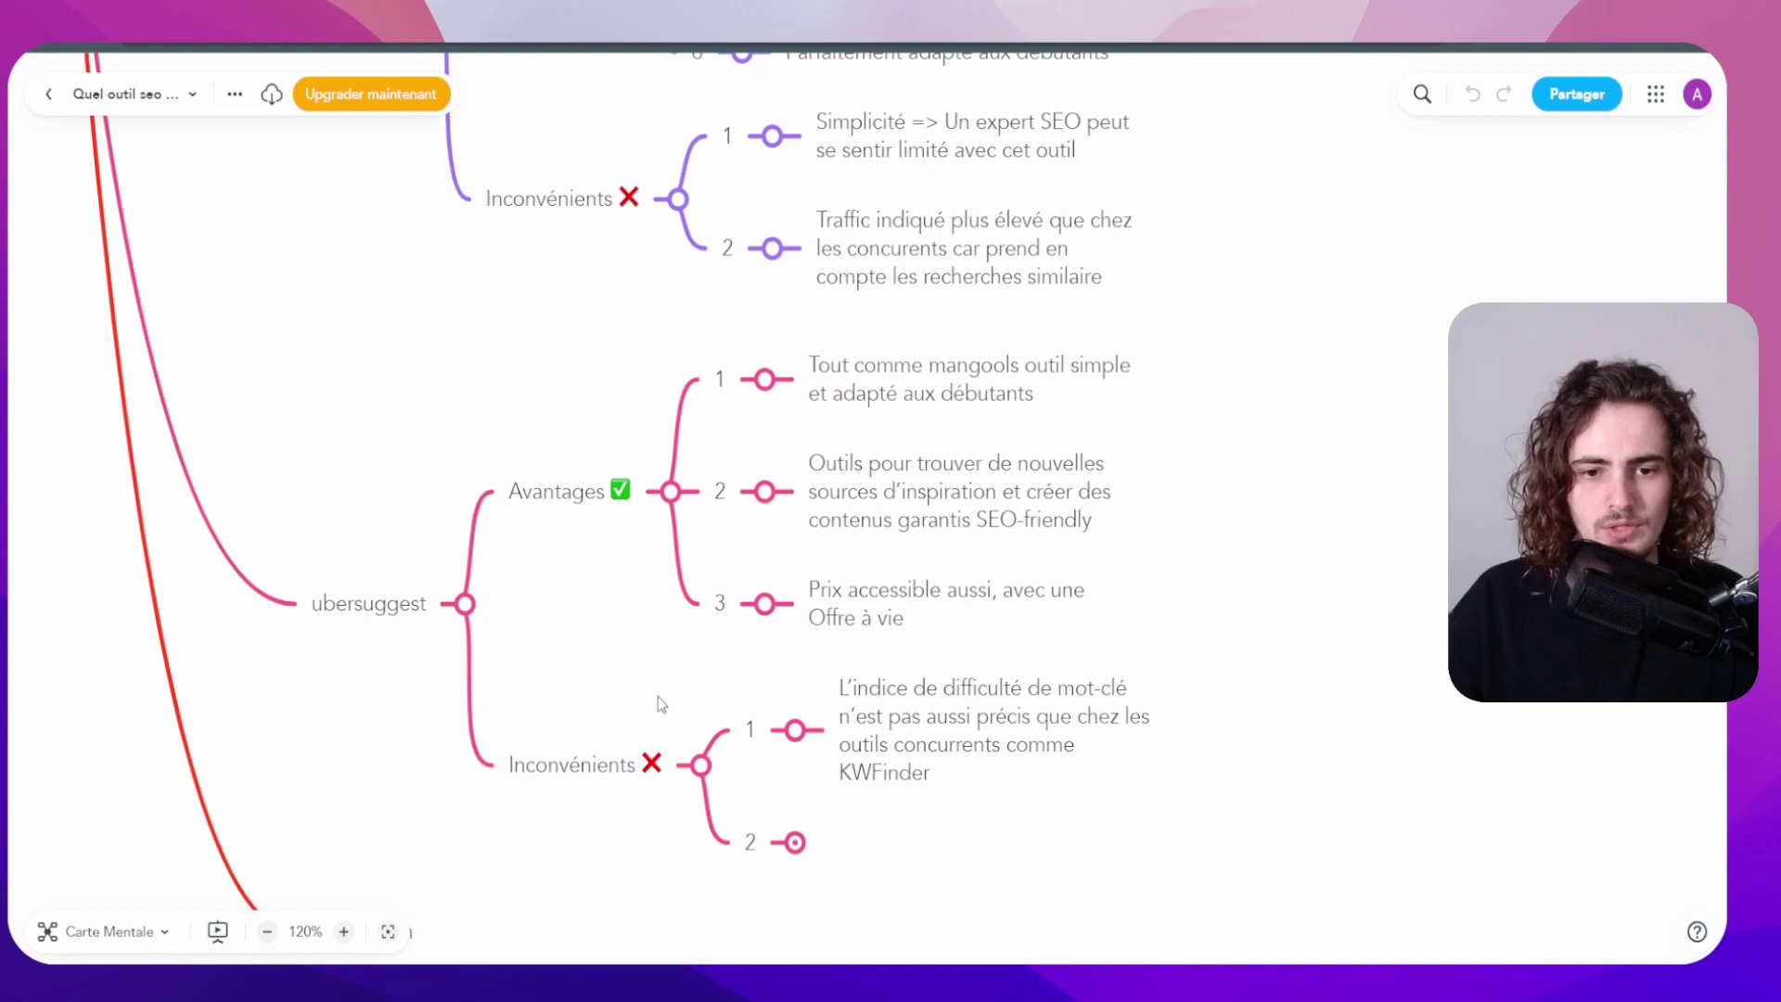
click(798, 844)
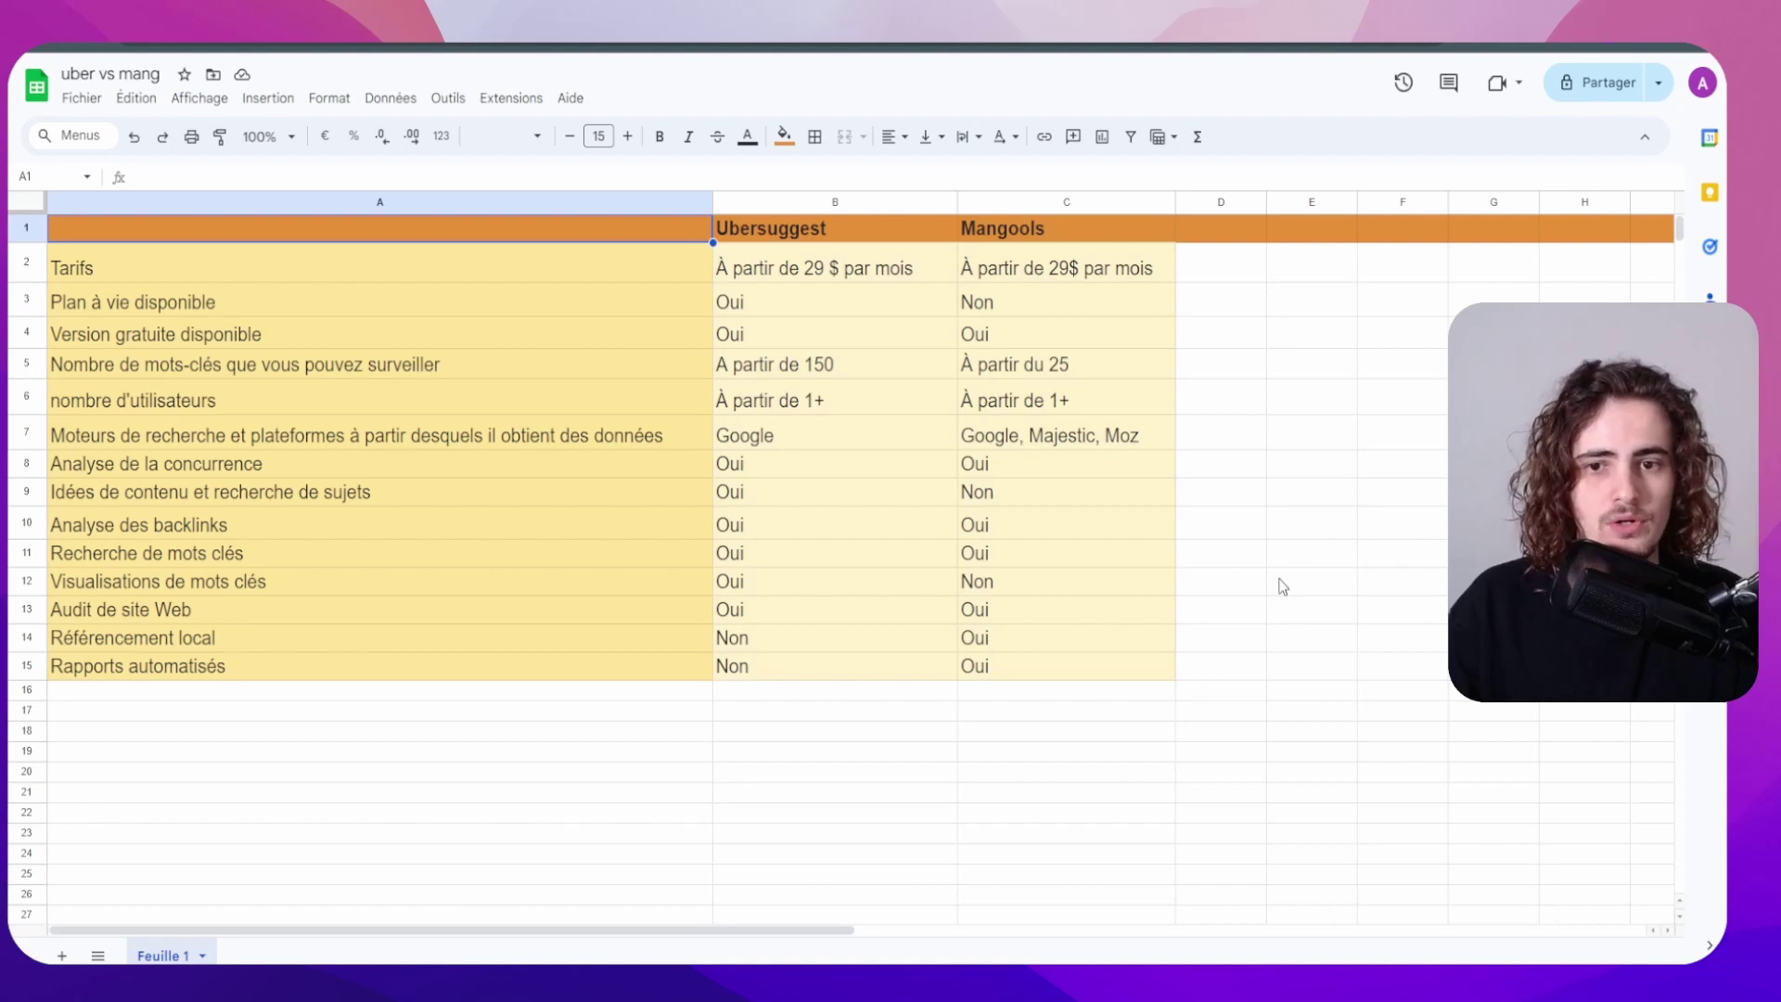
Step: In the Google Sheets table "uber vs mang", compare the tools' prices, lifetime plan, data sources, content ideas and local SEO
click(847, 276)
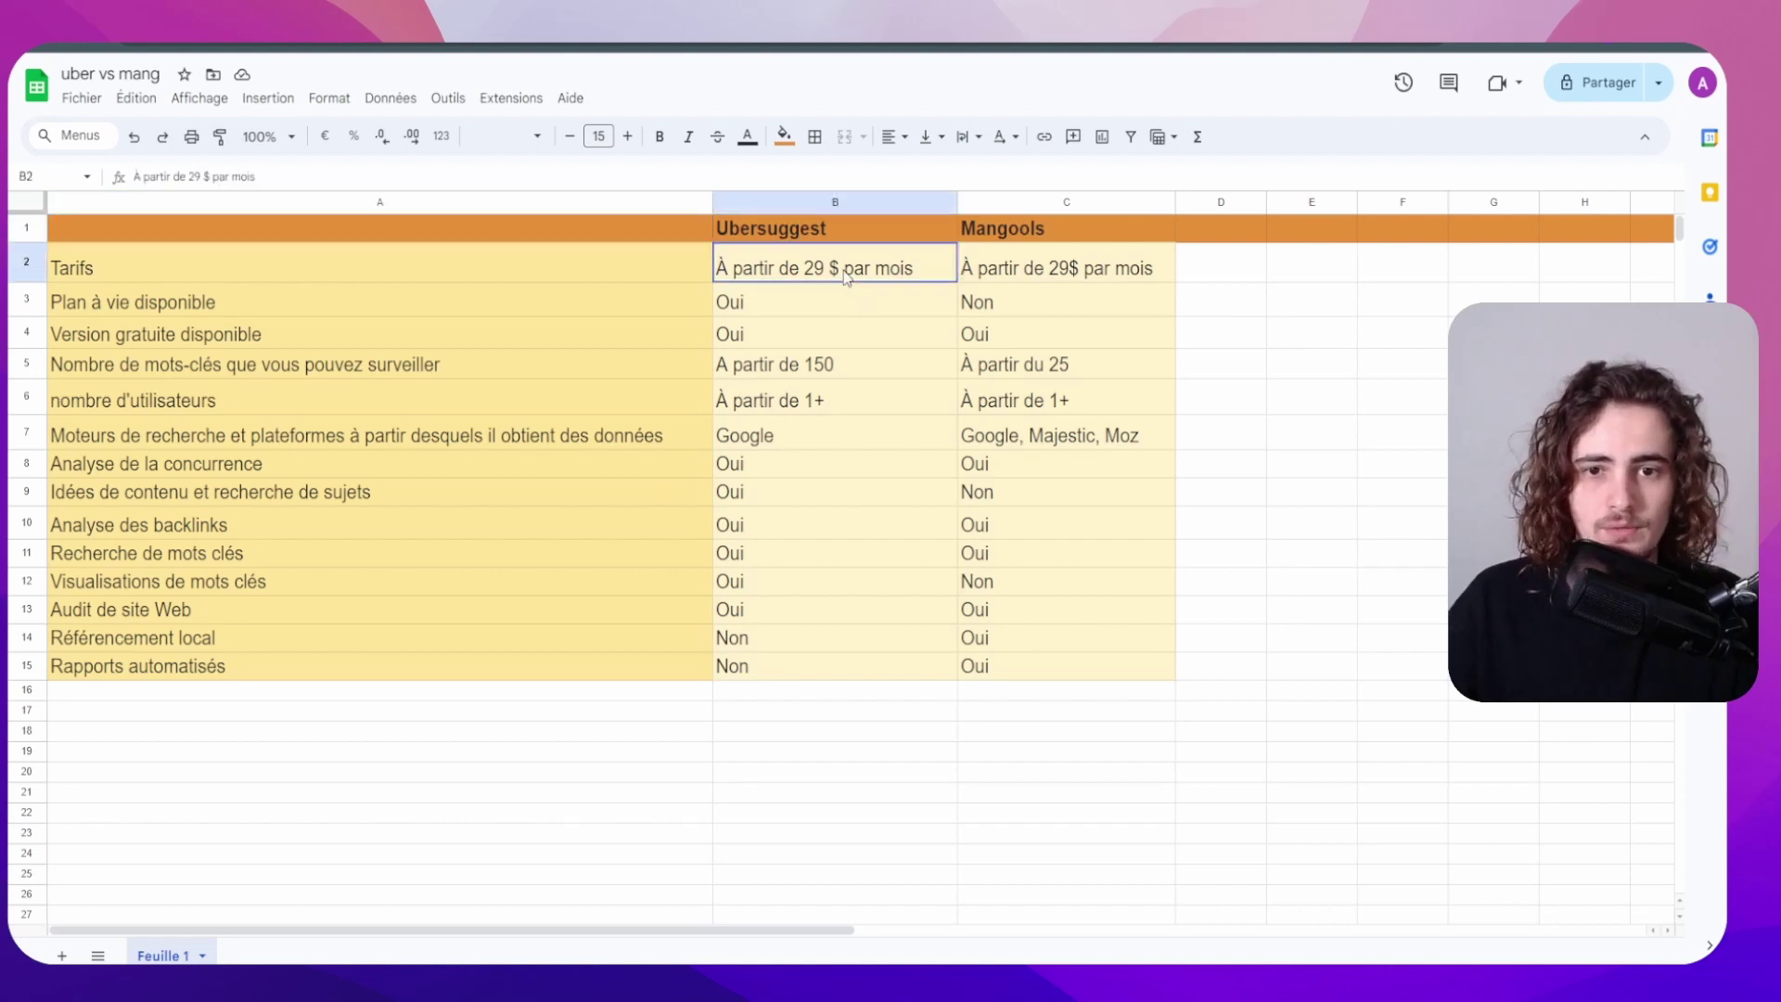
click(1022, 267)
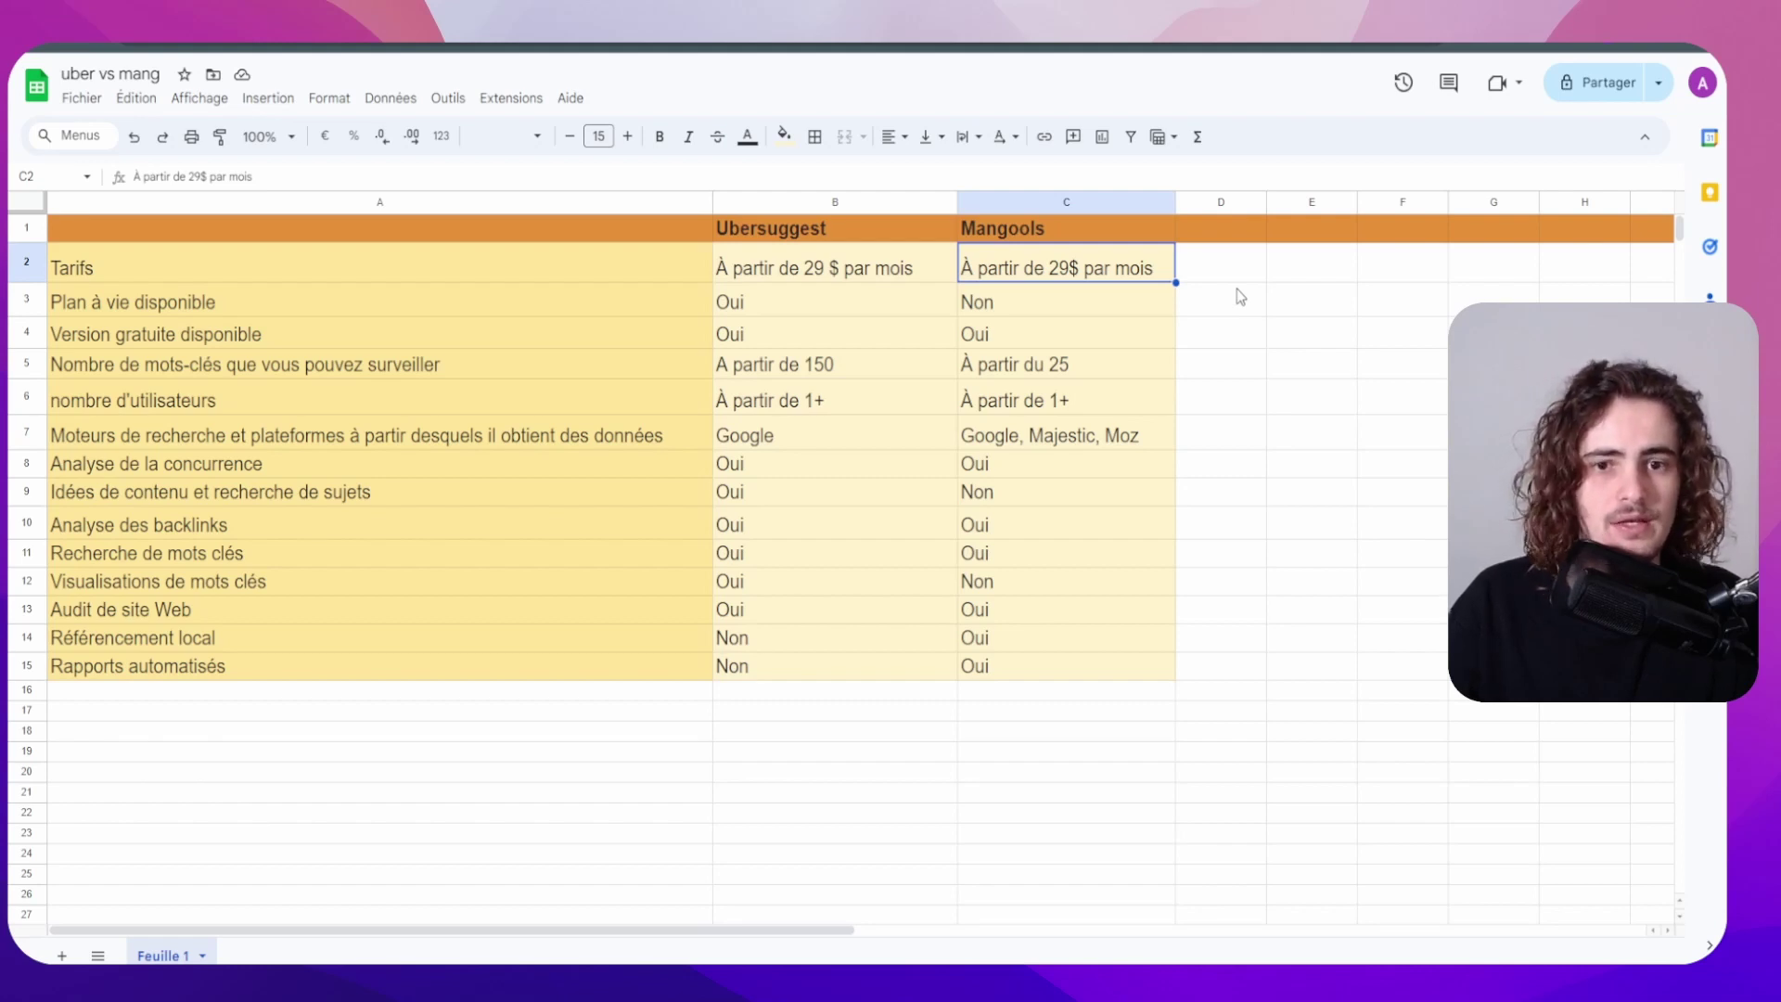
click(857, 304)
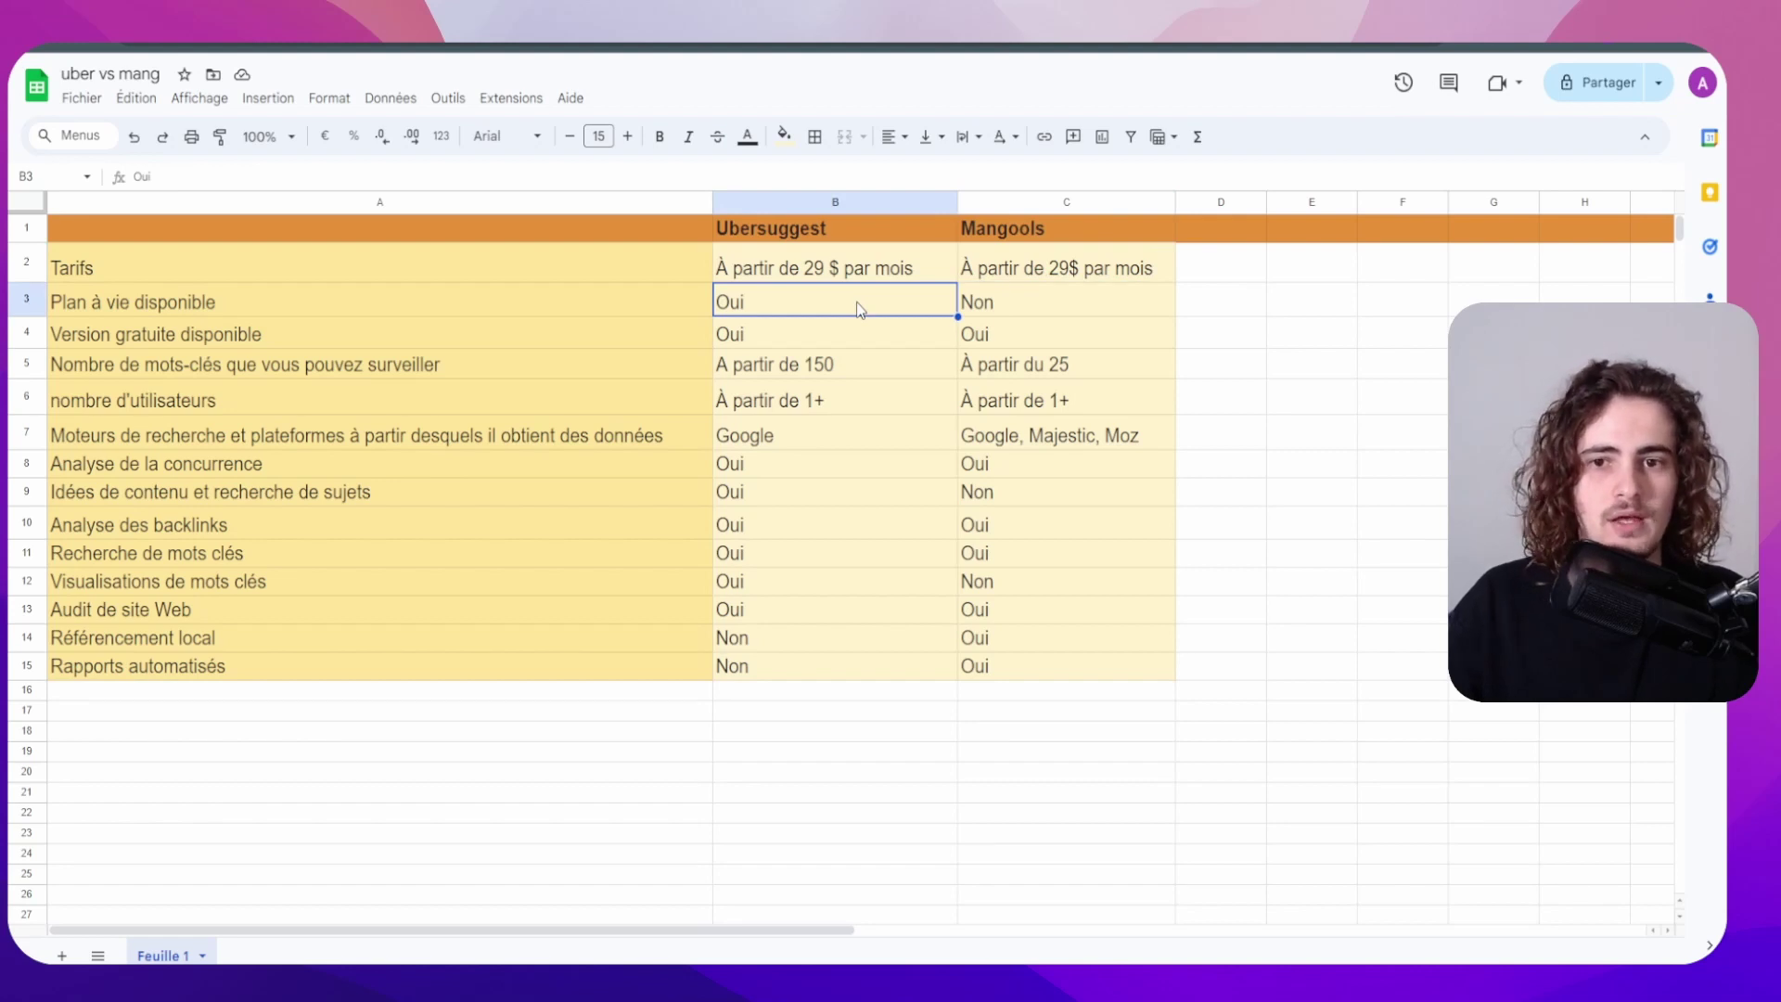
click(986, 438)
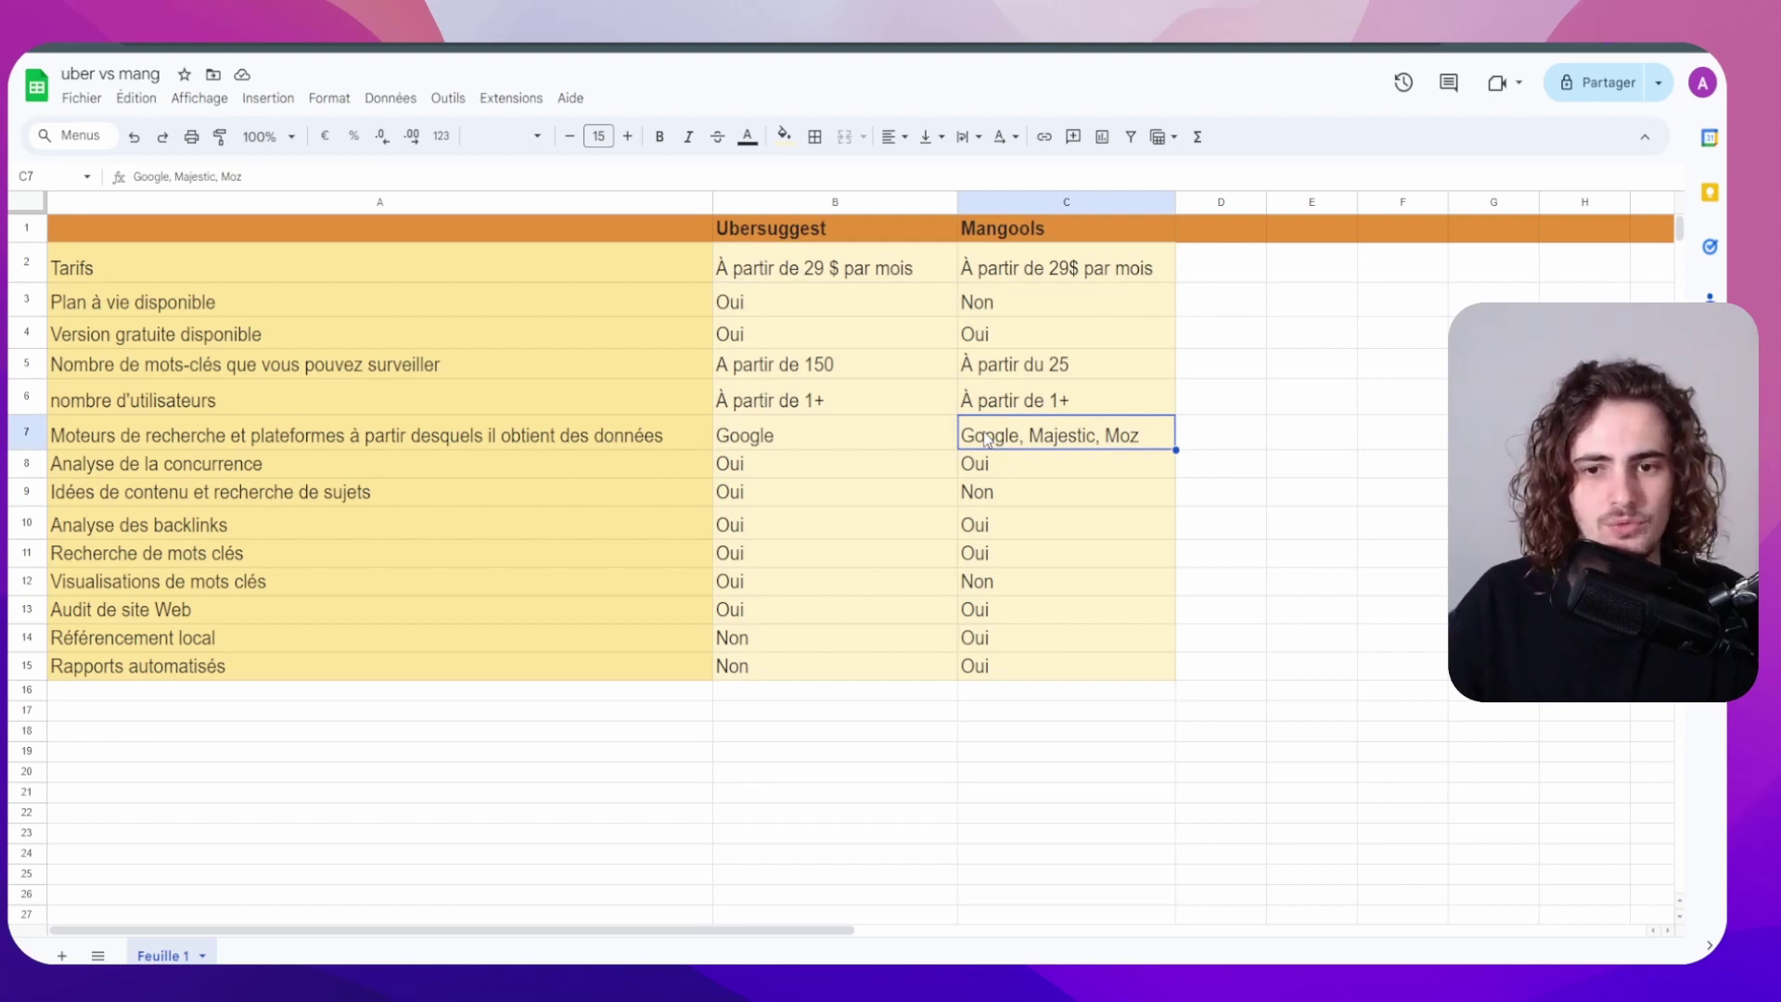
click(756, 499)
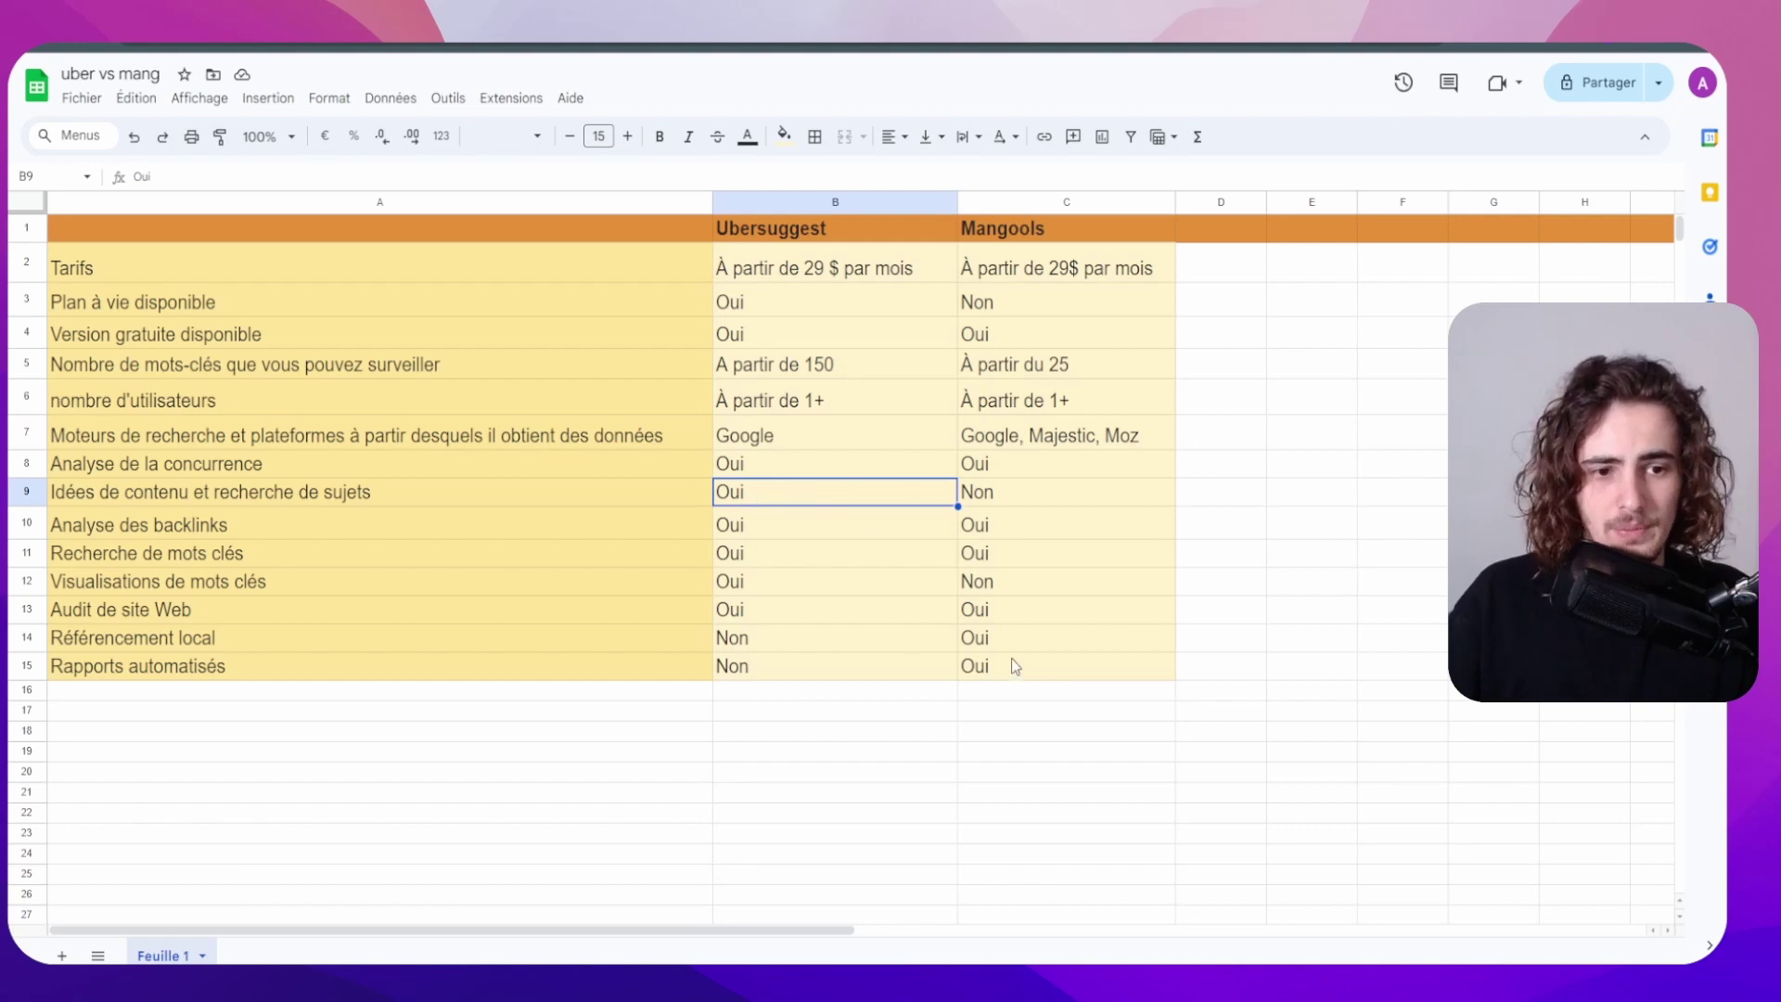
click(1034, 640)
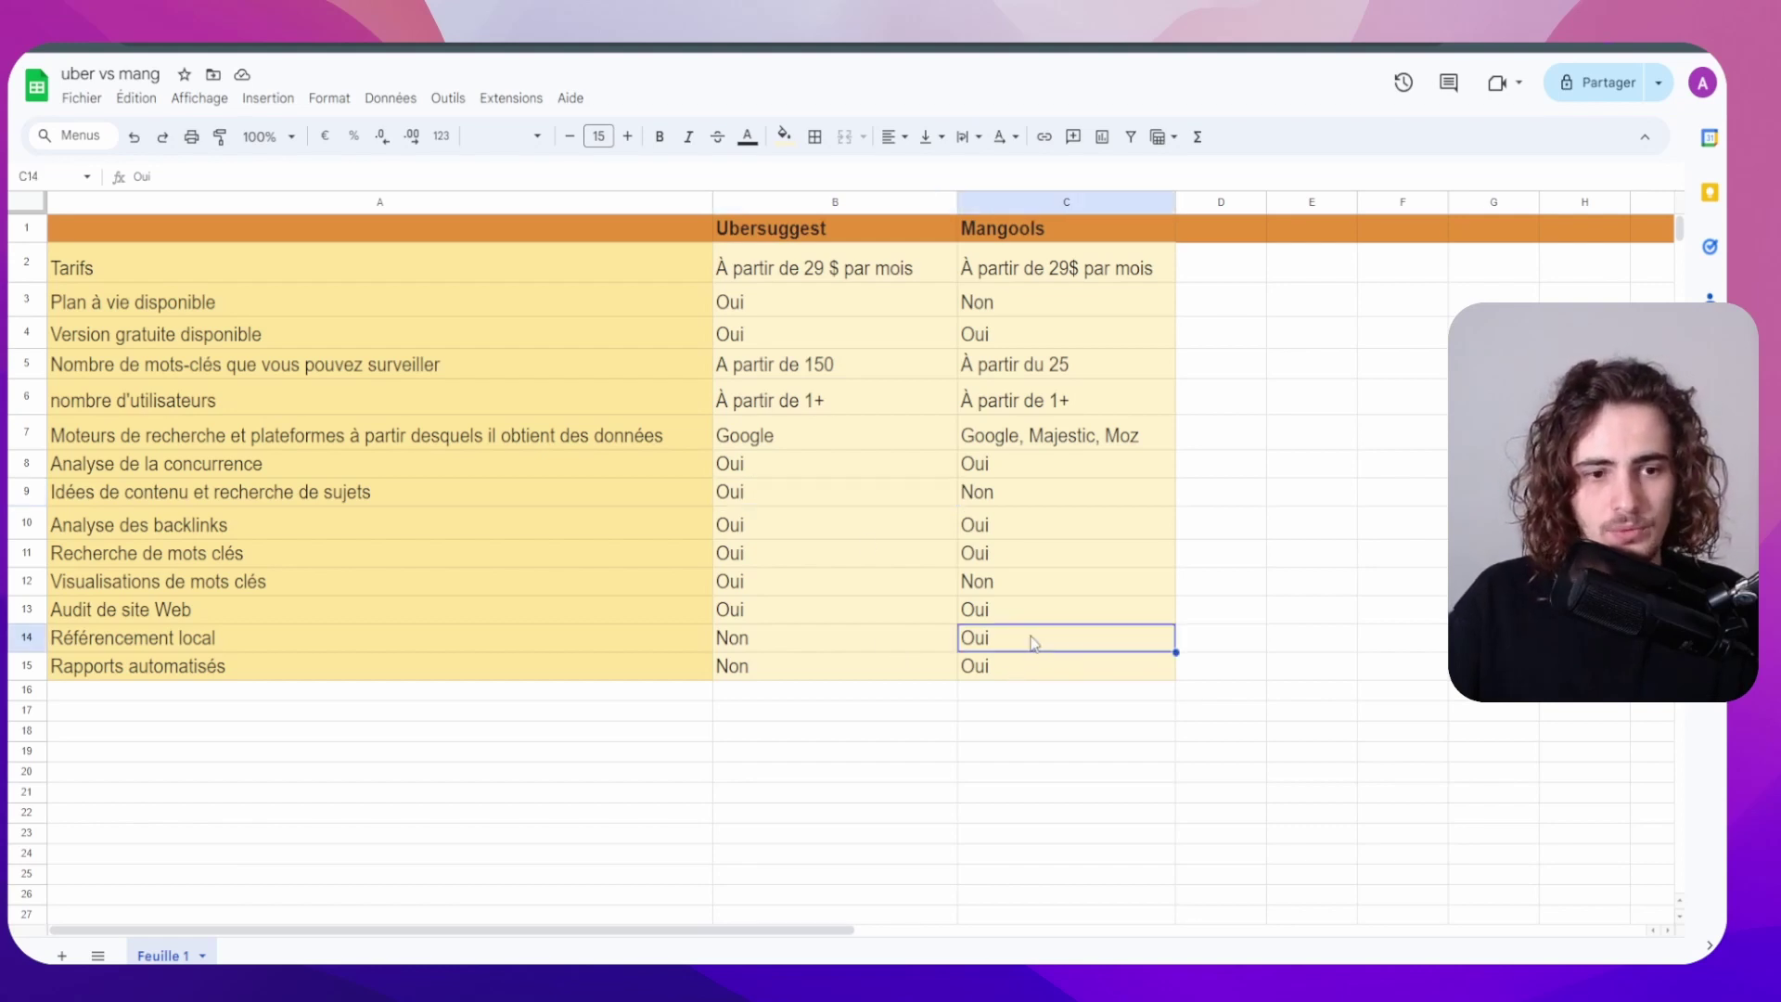